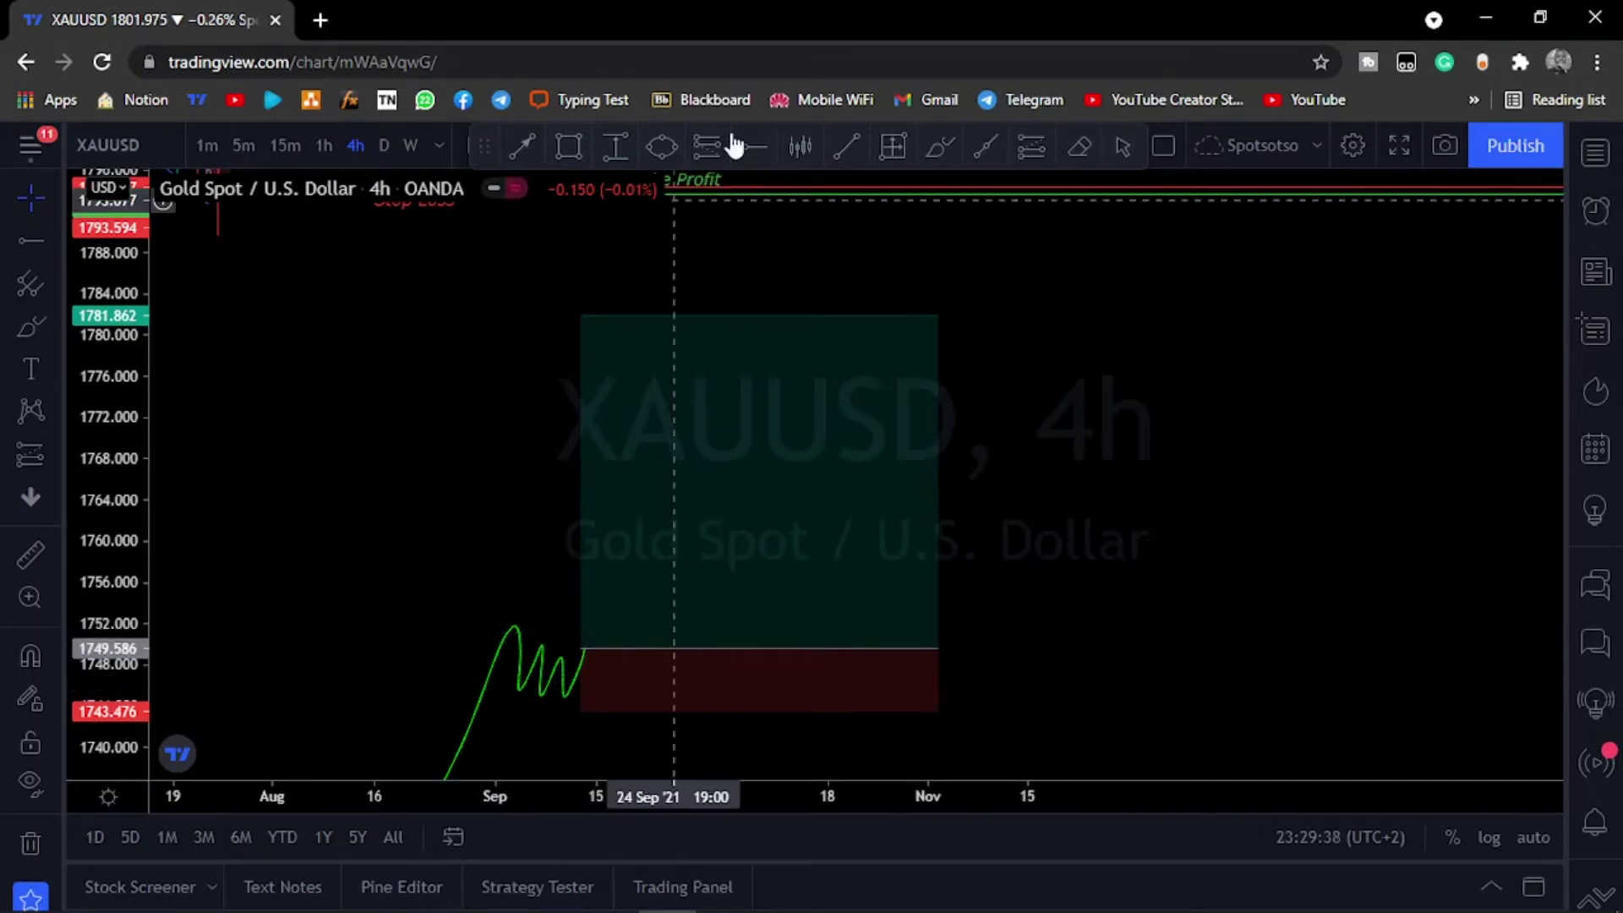
# Discard a stray trend line, then drag Take Profit to the target edge and Stop Loss to the stop edge.
pyautogui.click(843, 146)
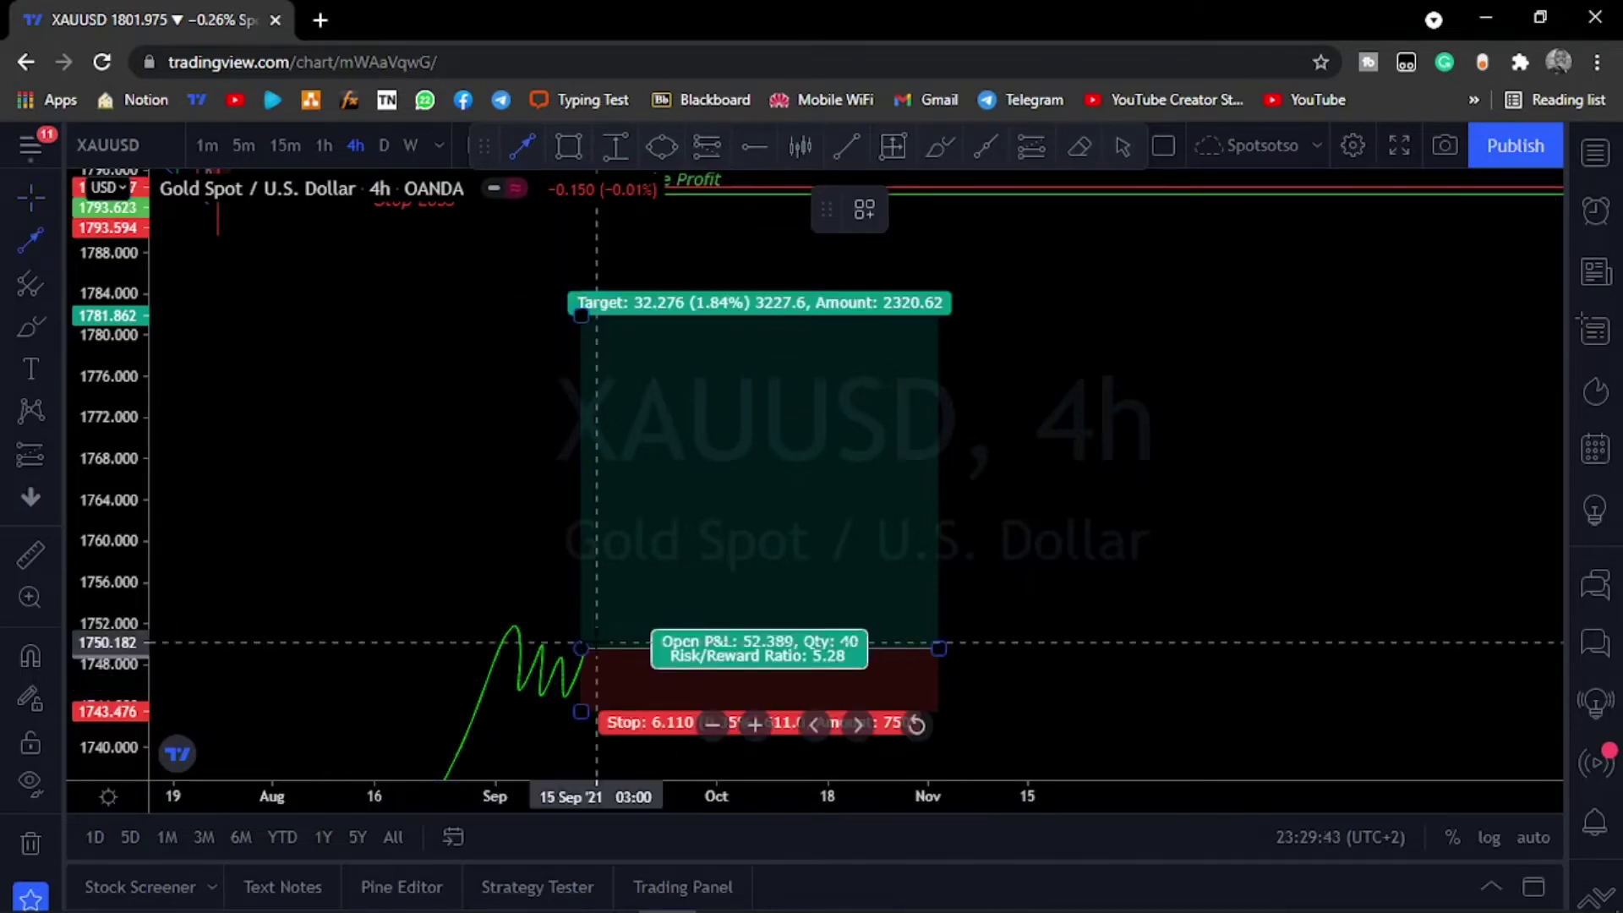
pyautogui.moveTo(596, 642); pyautogui.dragTo(717, 343)
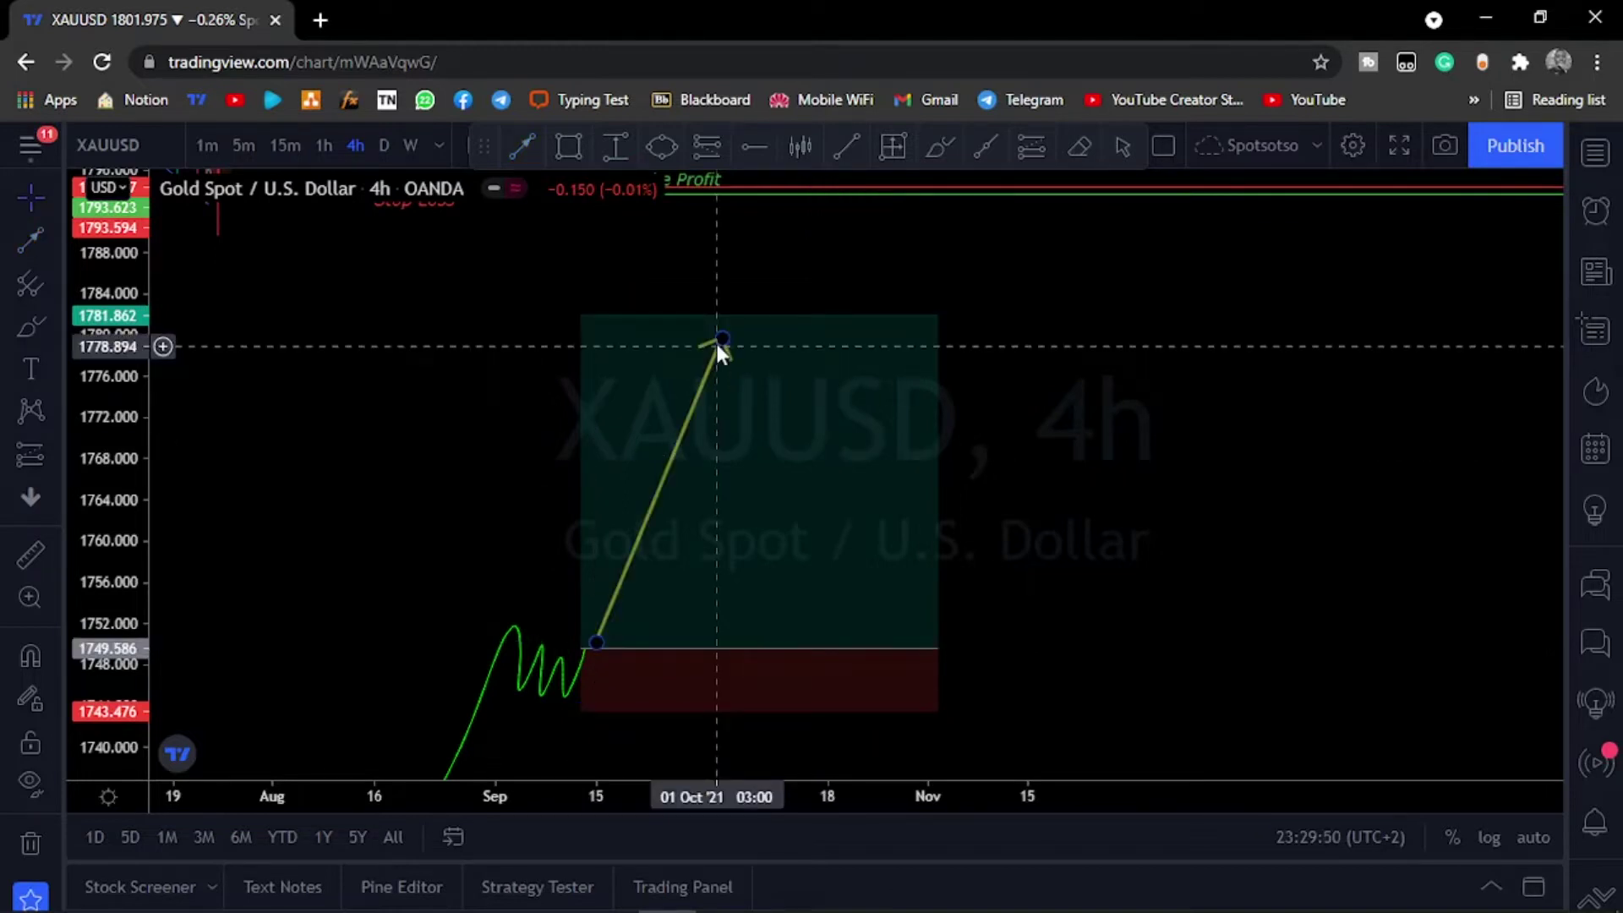
pyautogui.press('Escape')
pyautogui.moveTo(716, 193)
pyautogui.mouseDown()
pyautogui.moveTo(586, 307)
pyautogui.moveTo(554, 315)
pyautogui.mouseUp()
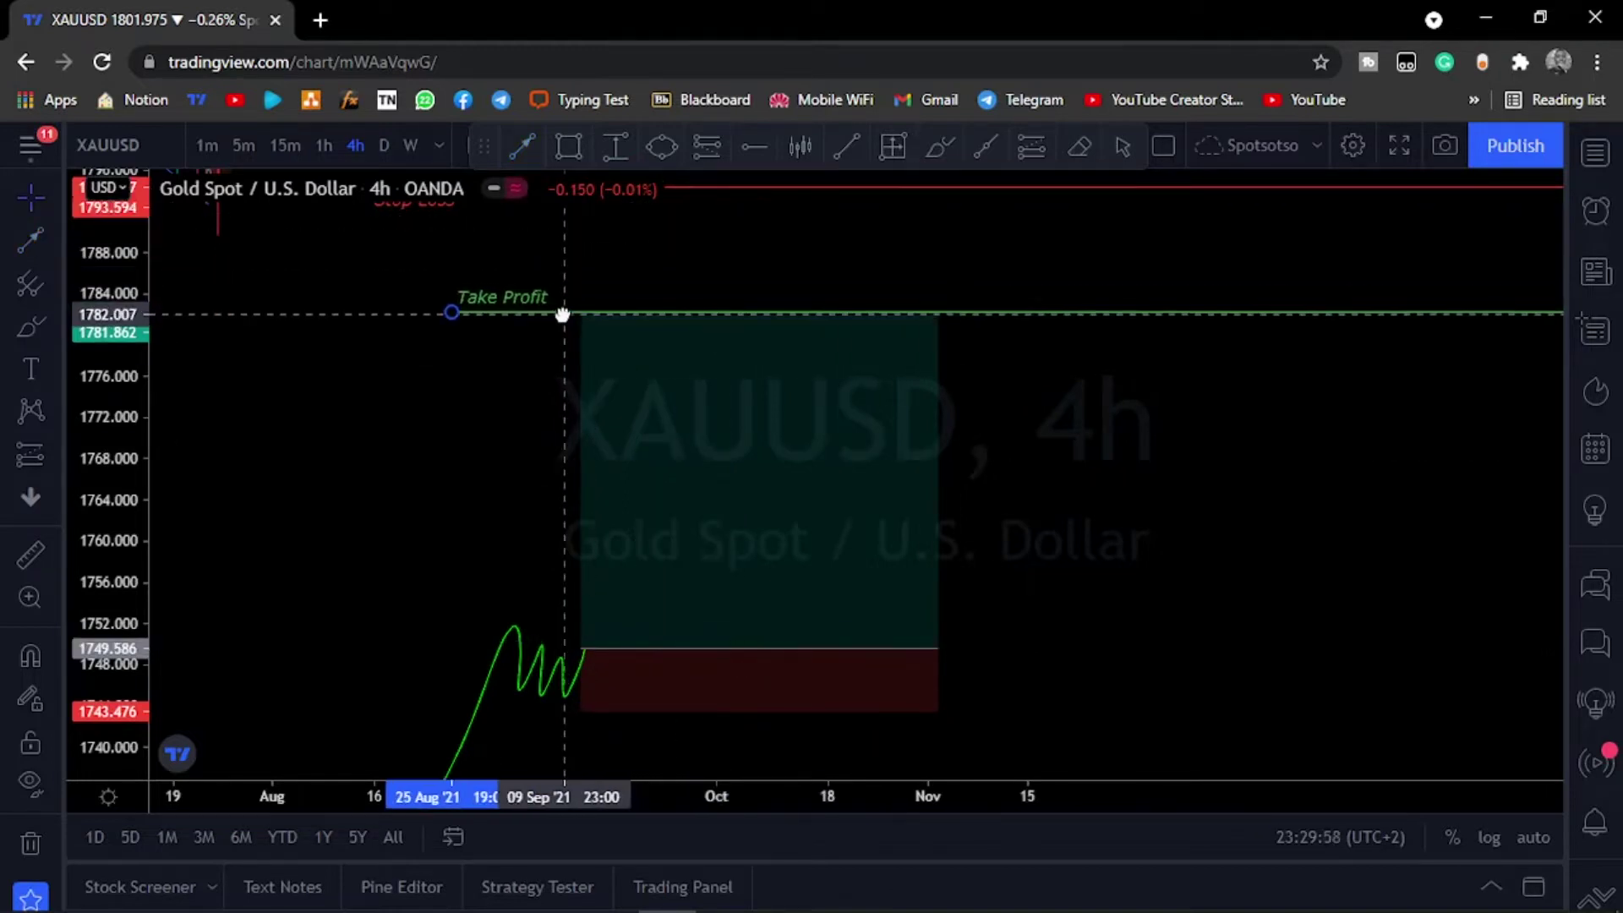
pyautogui.moveTo(676, 188); pyautogui.dragTo(608, 714)
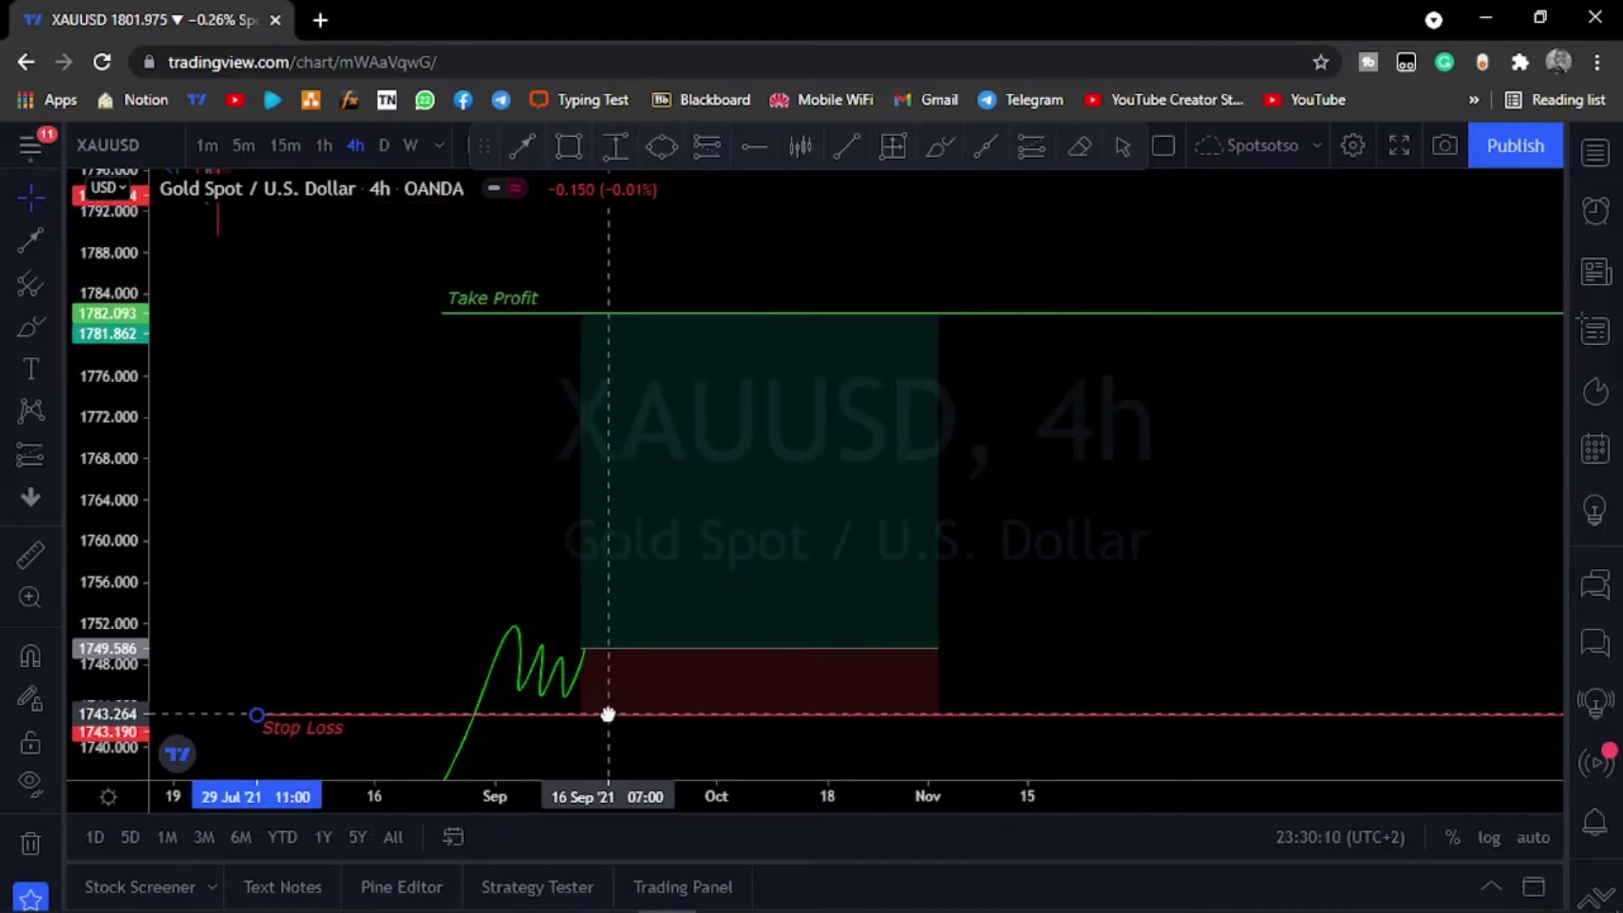
pyautogui.moveTo(608, 717)
pyautogui.mouseDown()
pyautogui.moveTo(628, 661)
pyautogui.moveTo(629, 711)
pyautogui.mouseUp()
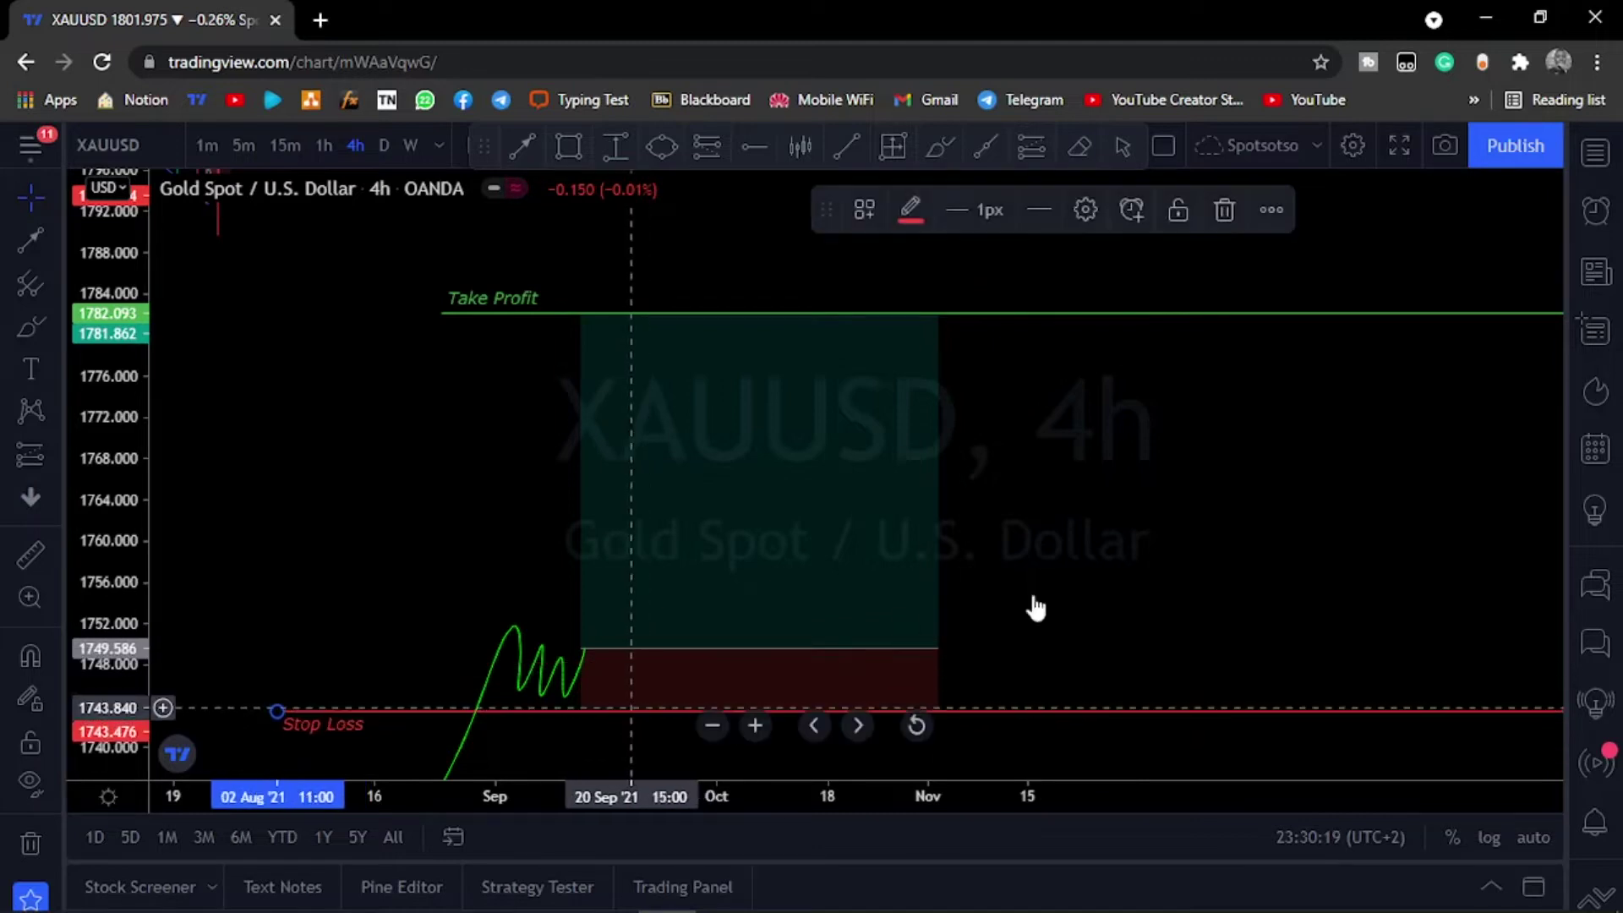
pyautogui.moveTo(583, 649)
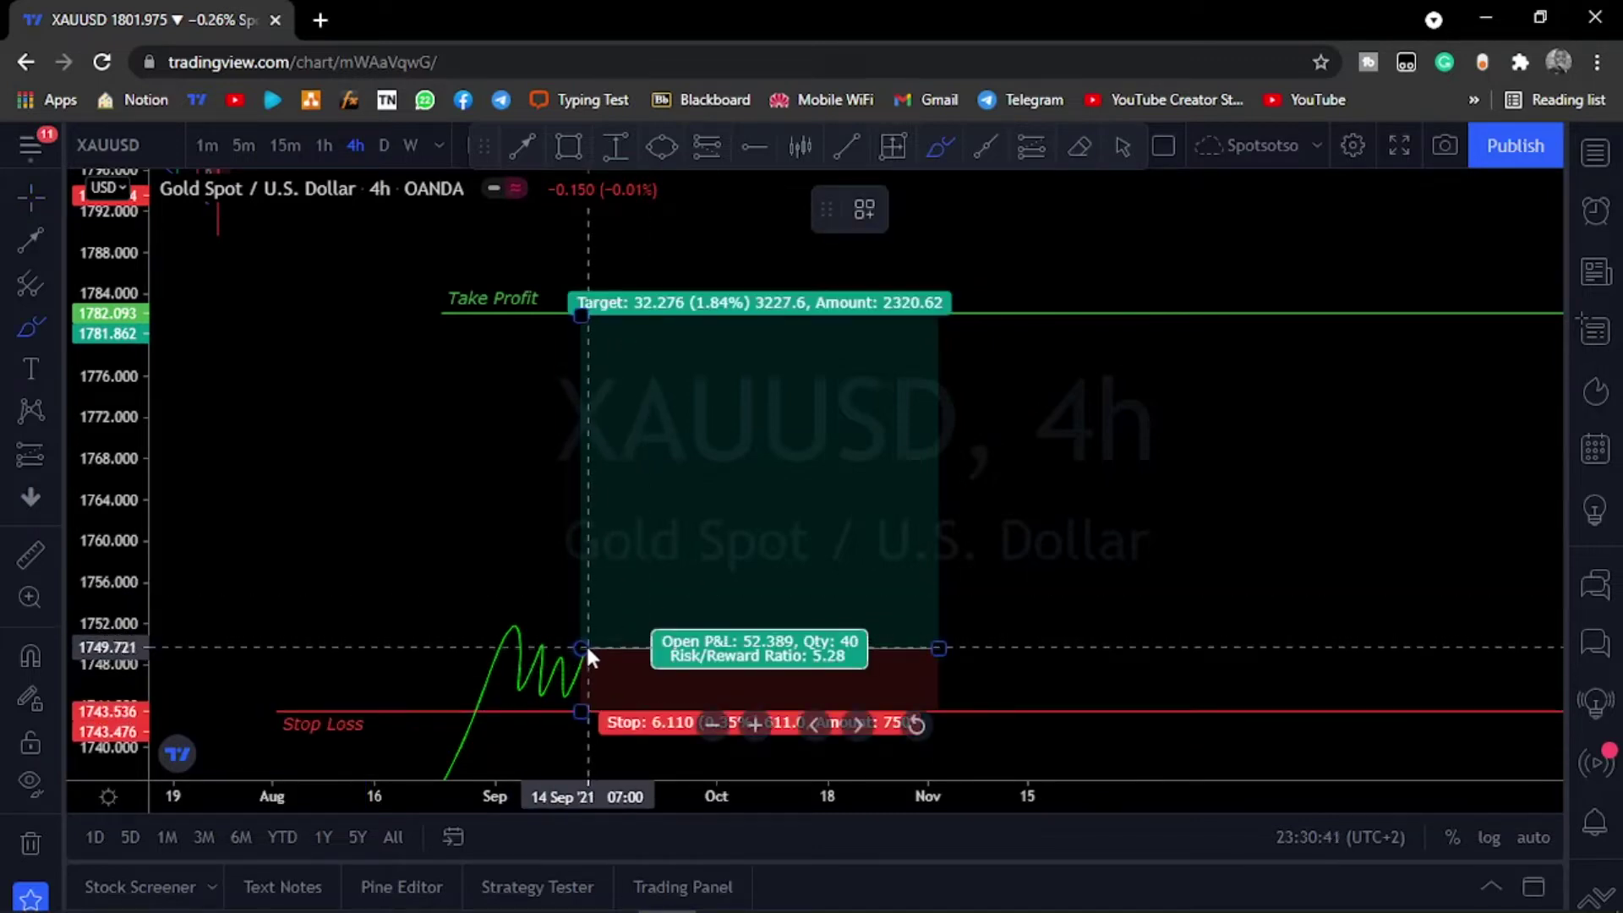
# Brush price rising from entry to about 1764, raise Stop Loss just above entry, then sketch a pullback.
pyautogui.moveTo(591, 651); pyautogui.dragTo(618, 742)
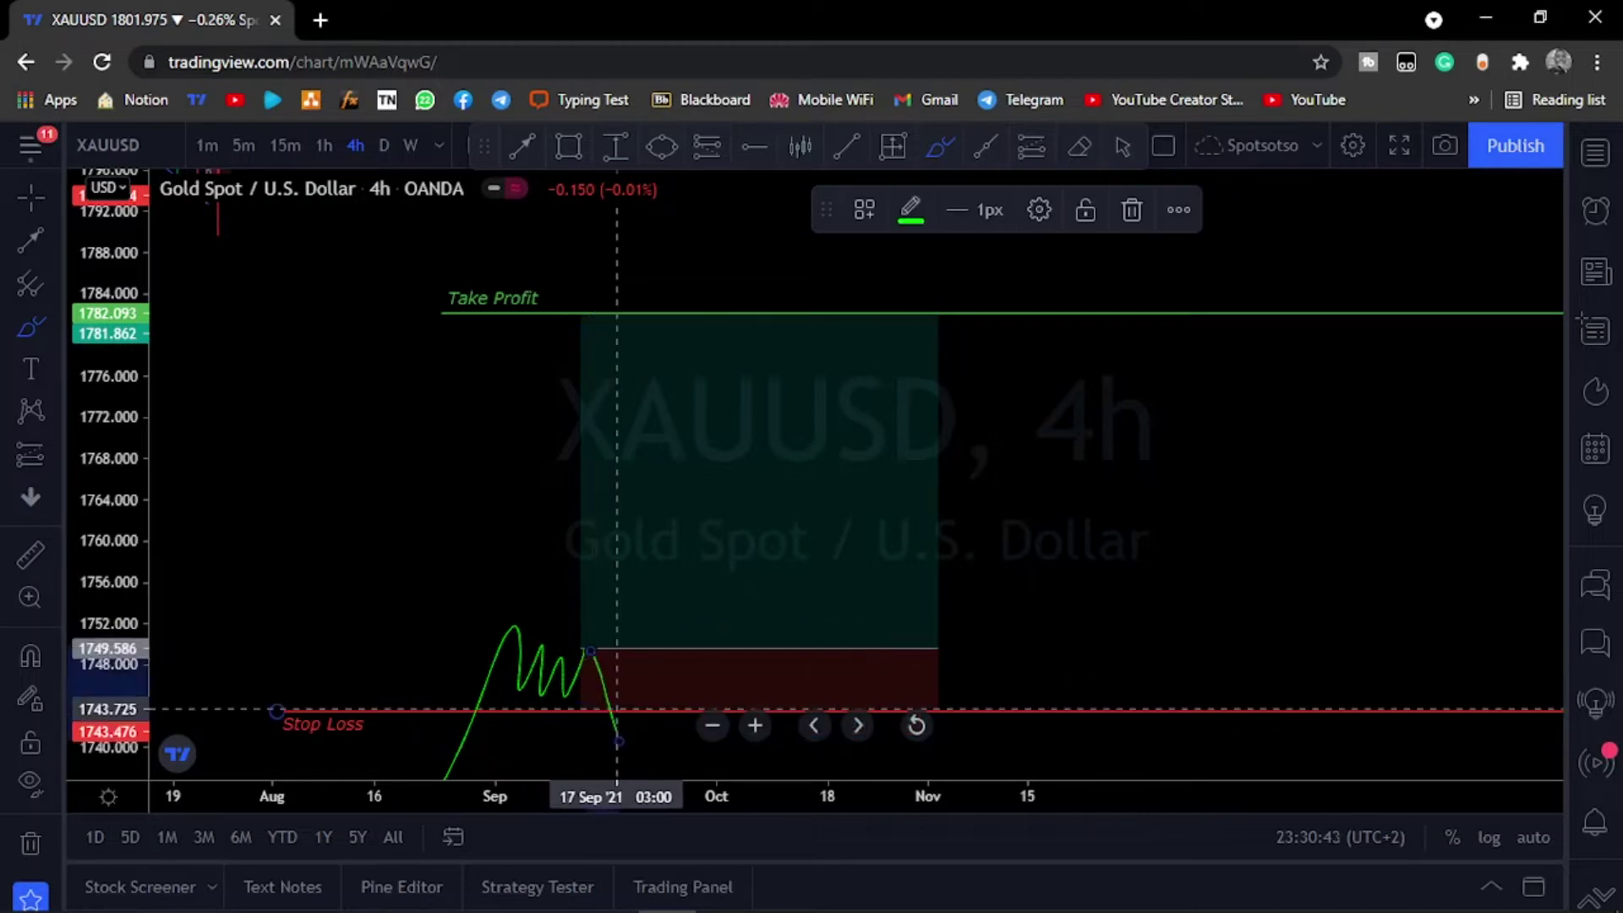
pyautogui.hotkey('ctrl', 'z')
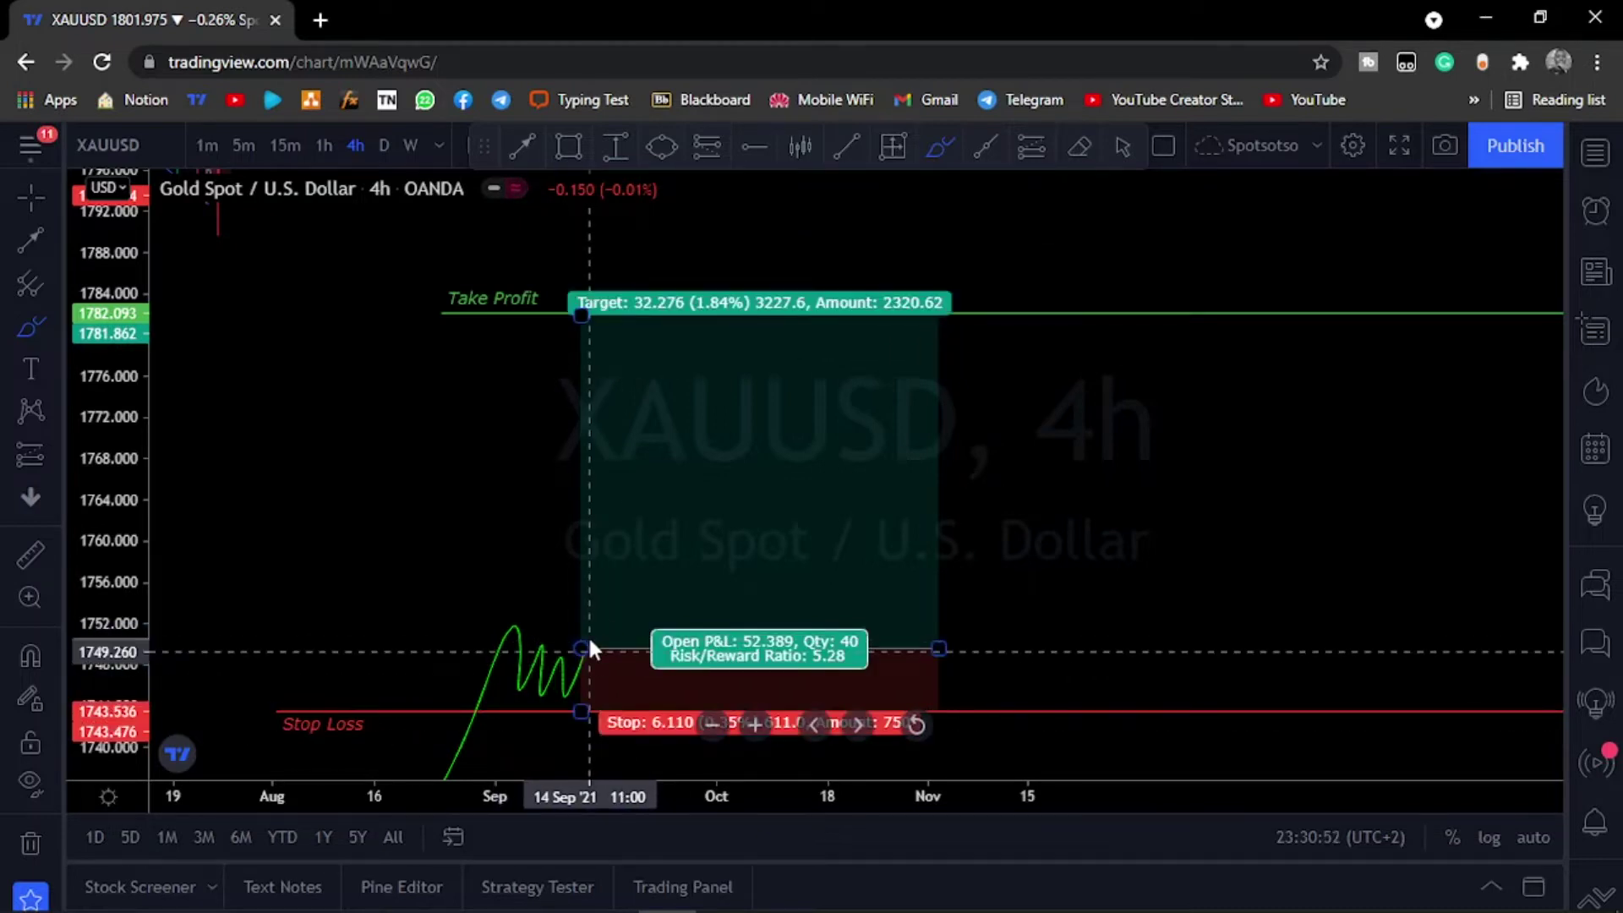
pyautogui.moveTo(586, 648); pyautogui.dragTo(642, 499)
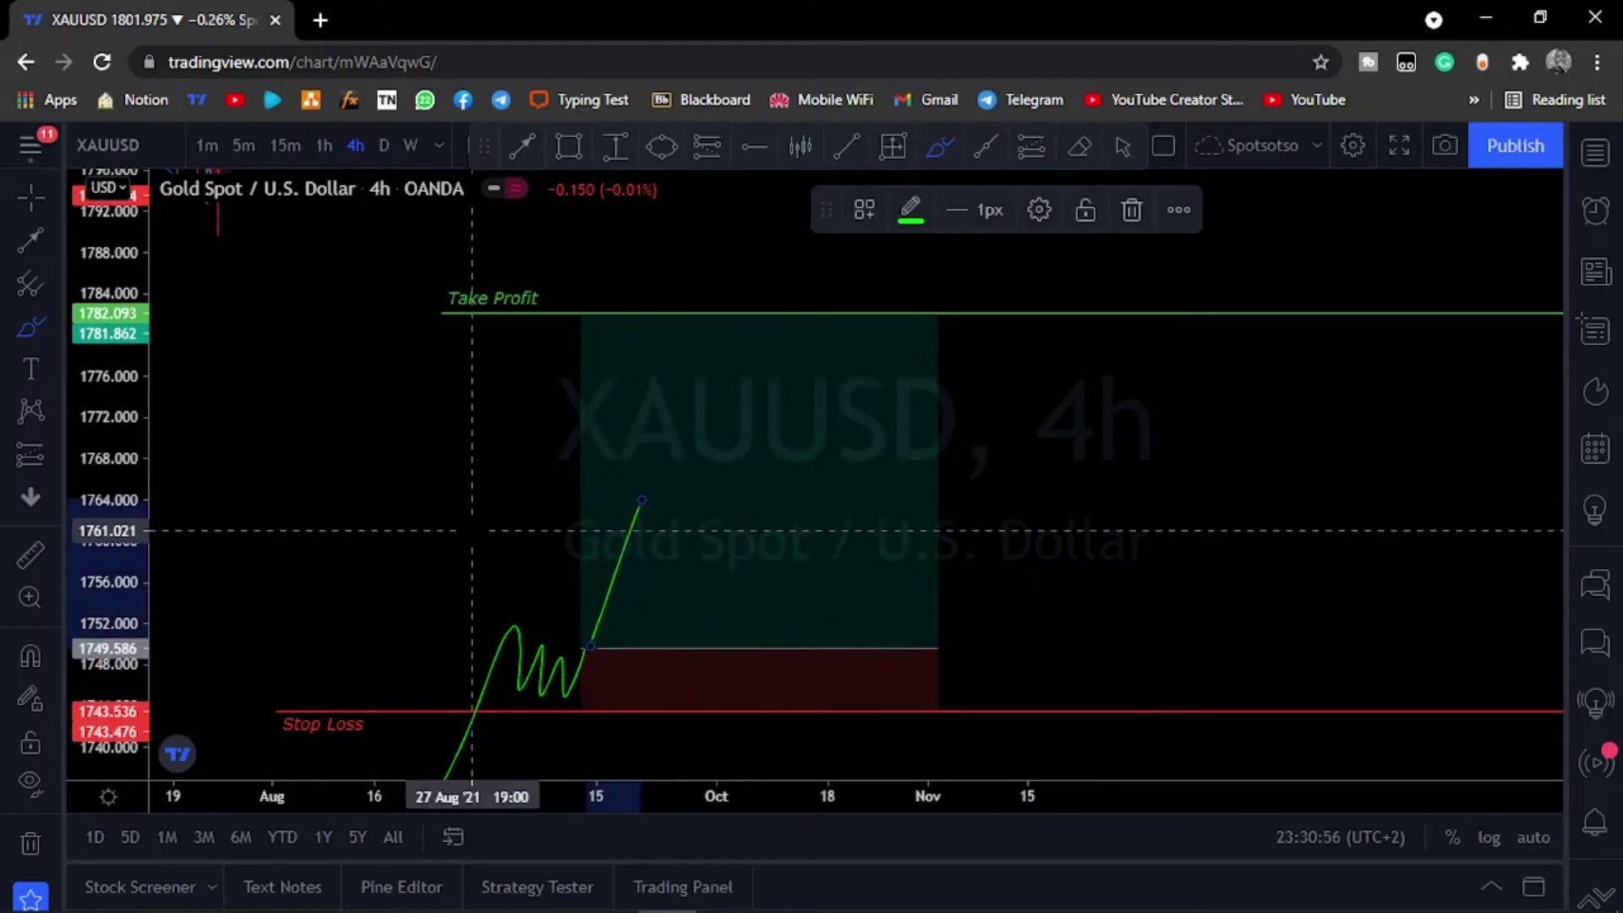
pyautogui.moveTo(524, 710); pyautogui.dragTo(530, 631)
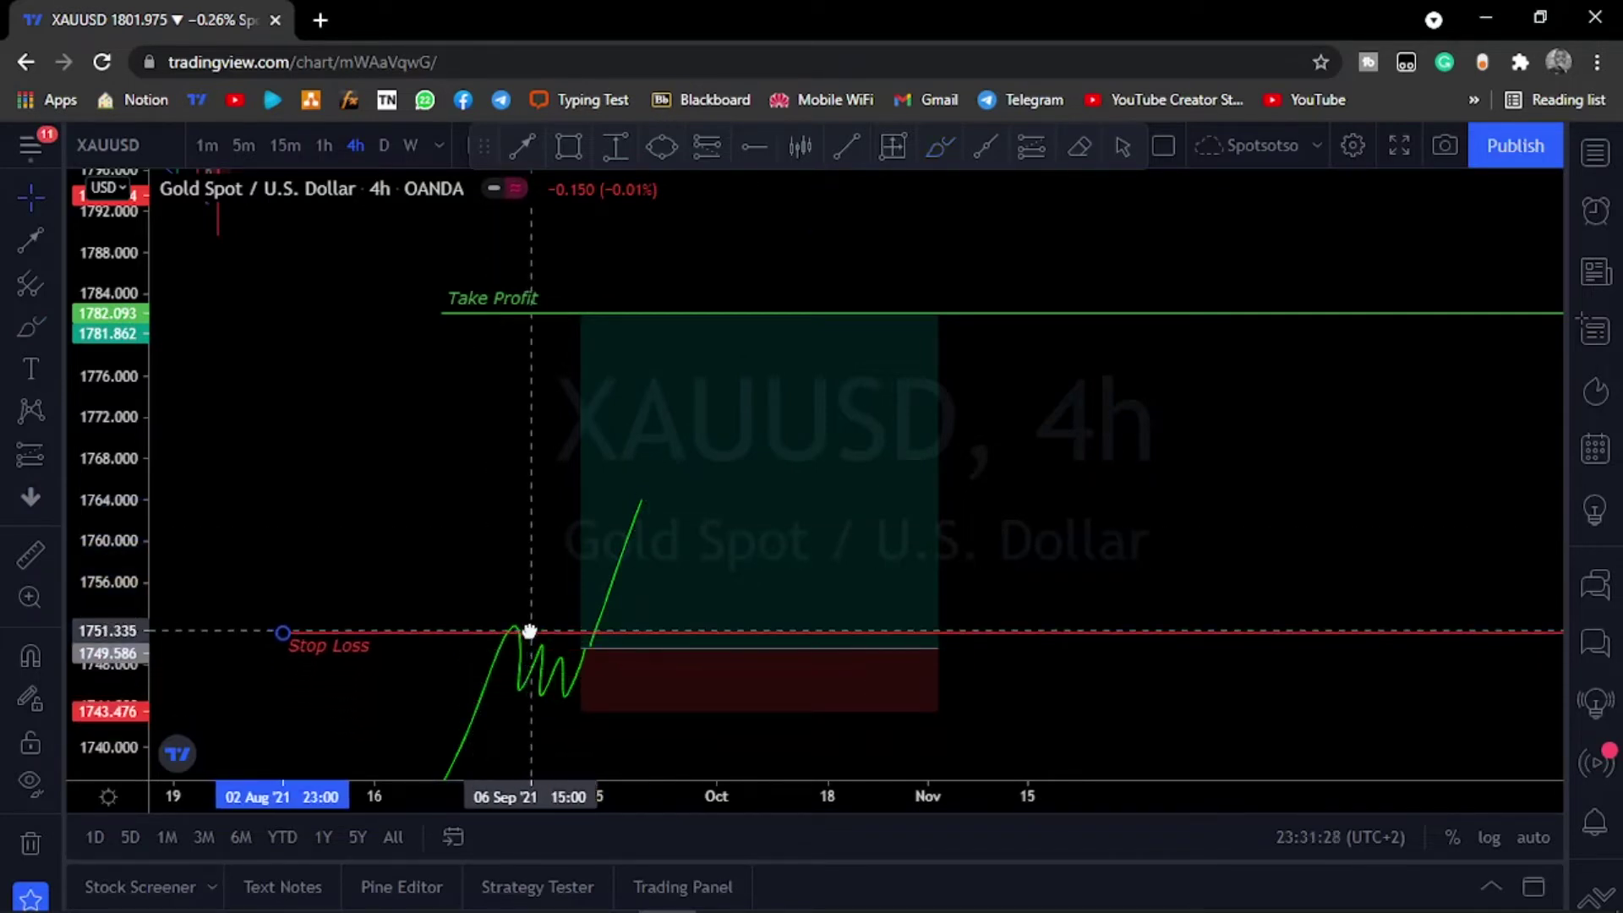
pyautogui.click(940, 147)
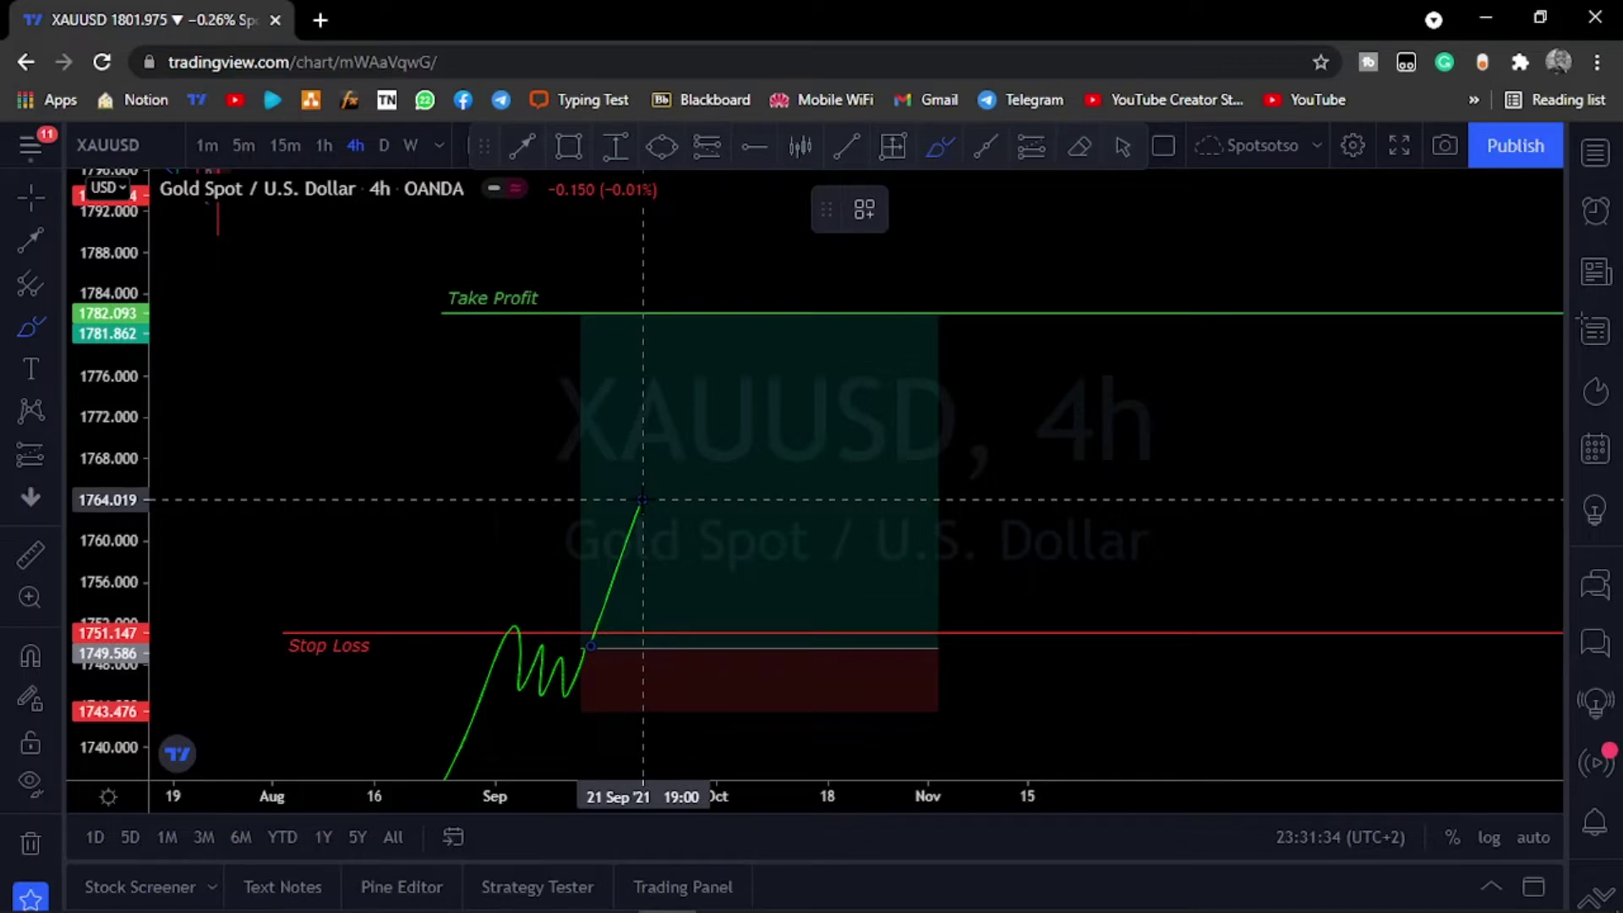
pyautogui.moveTo(642, 500); pyautogui.dragTo(686, 673)
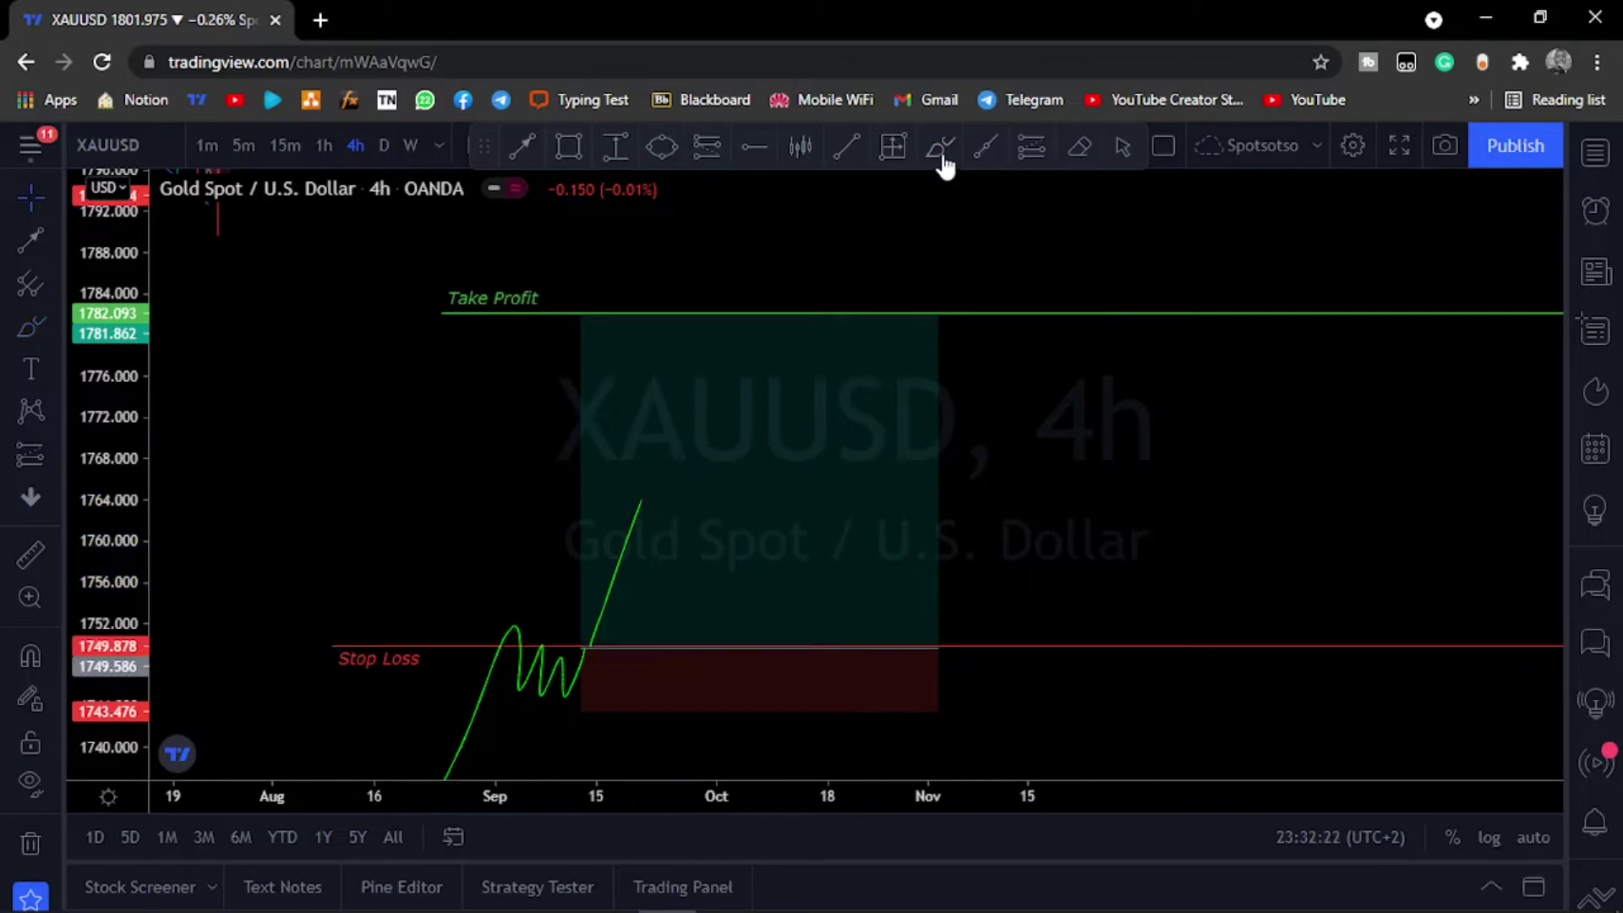
# Brush price climbing in swings up to Take Profit, trailing Stop Loss up toward 1773.
pyautogui.click(942, 161)
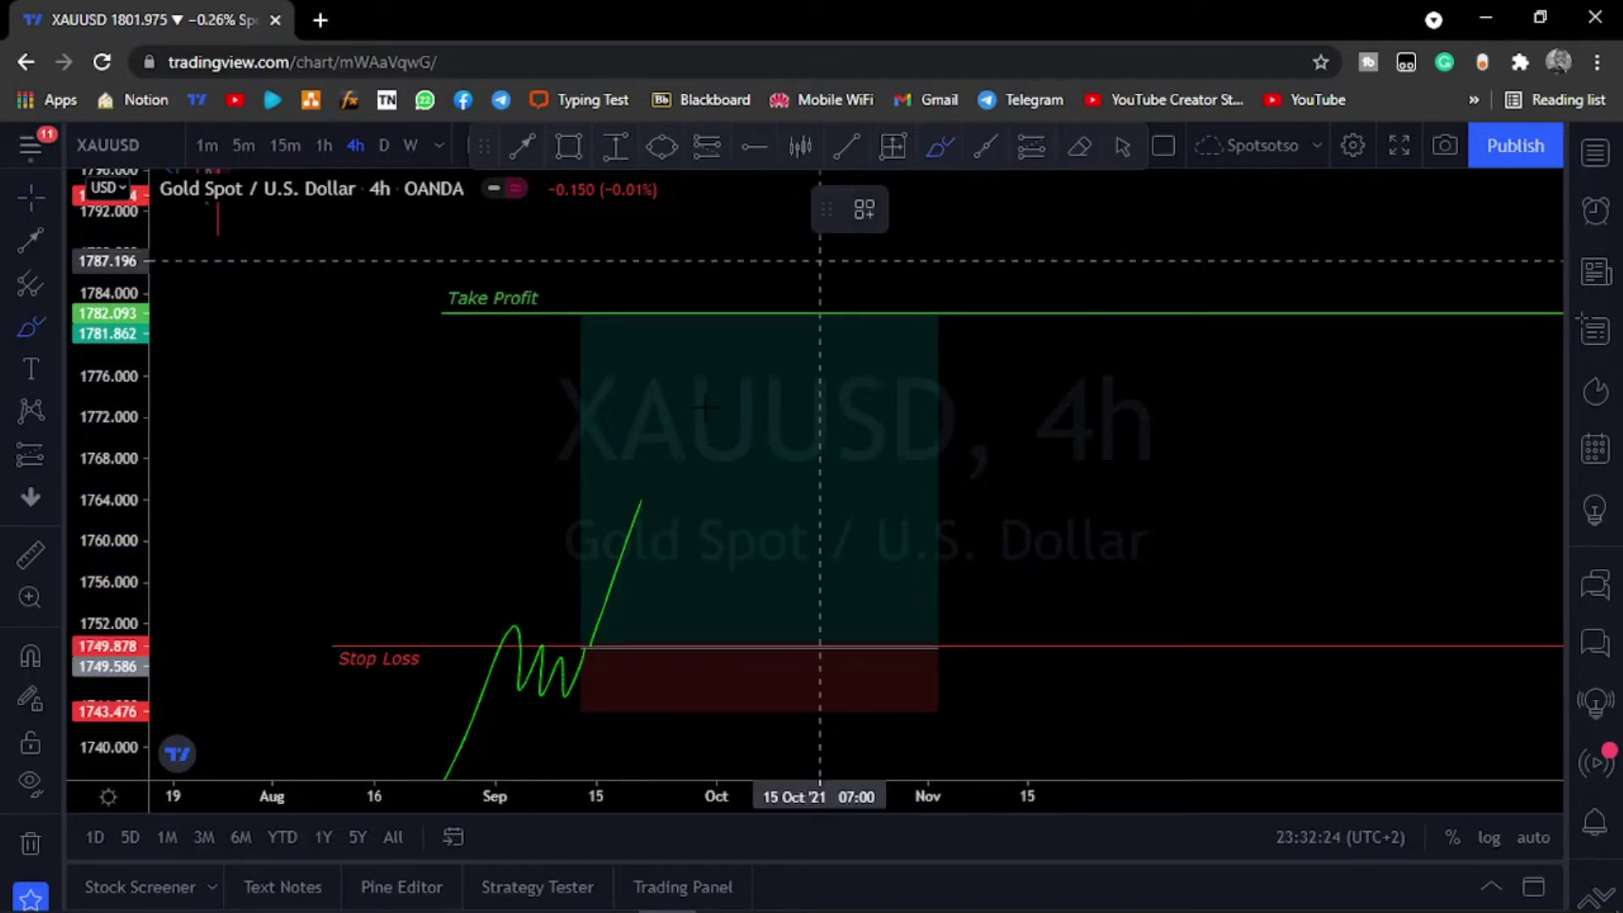
pyautogui.moveTo(642, 503)
pyautogui.mouseDown()
pyautogui.moveTo(677, 552)
pyautogui.moveTo(717, 463)
pyautogui.mouseUp()
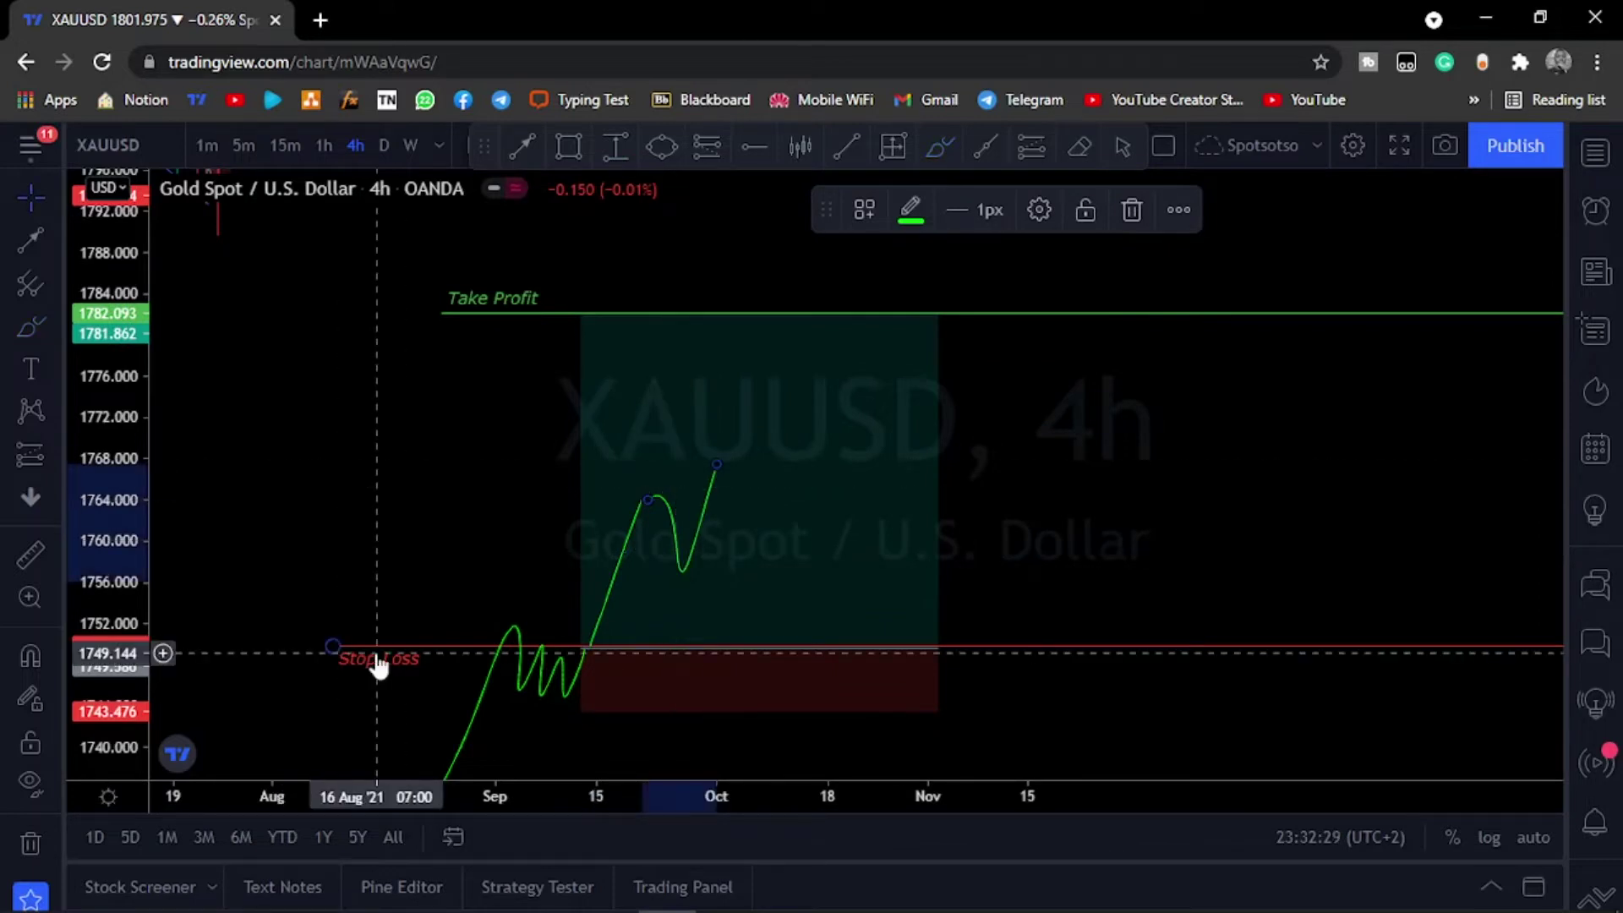
pyautogui.moveTo(378, 665); pyautogui.dragTo(404, 595)
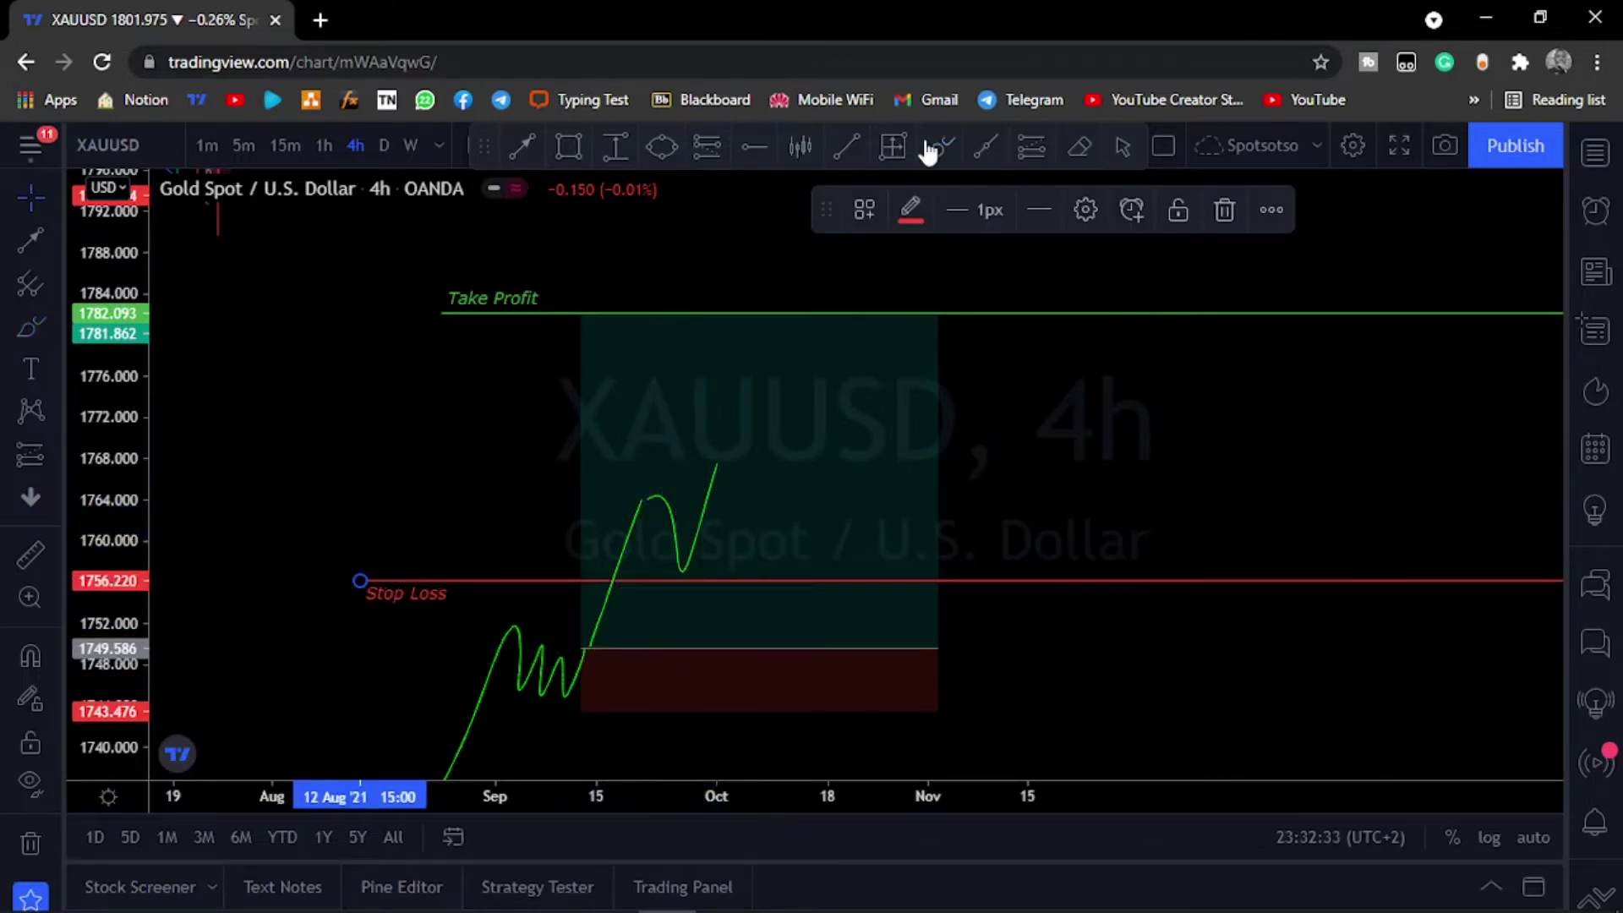
pyautogui.click(930, 151)
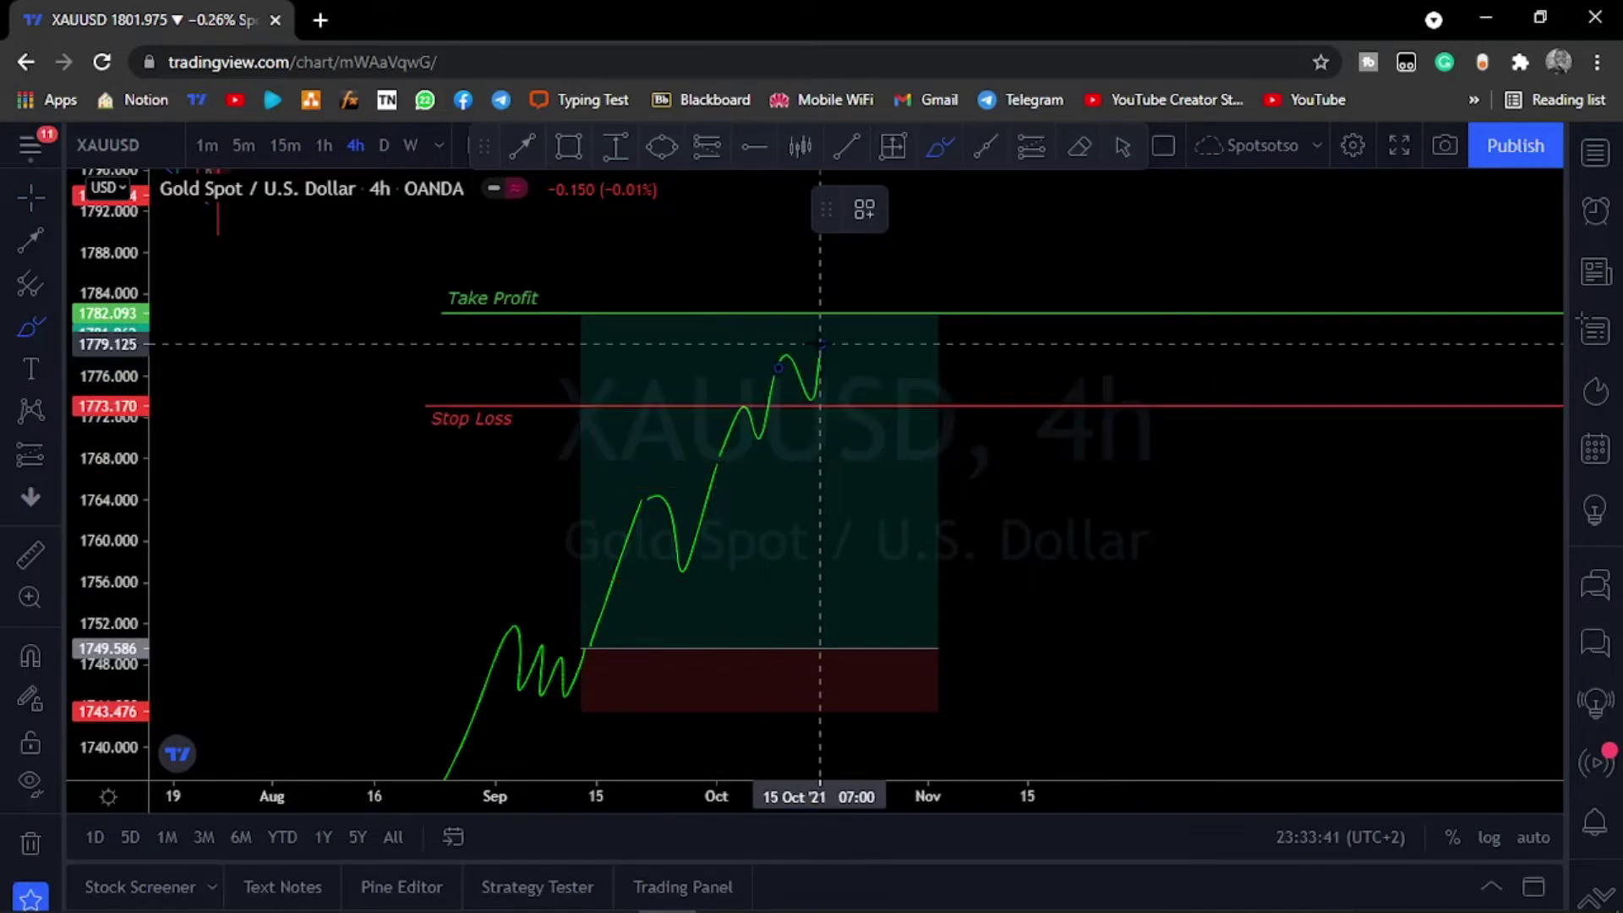
pyautogui.moveTo(820, 344)
pyautogui.mouseDown()
pyautogui.moveTo(863, 405)
pyautogui.moveTo(881, 309)
pyautogui.mouseUp()
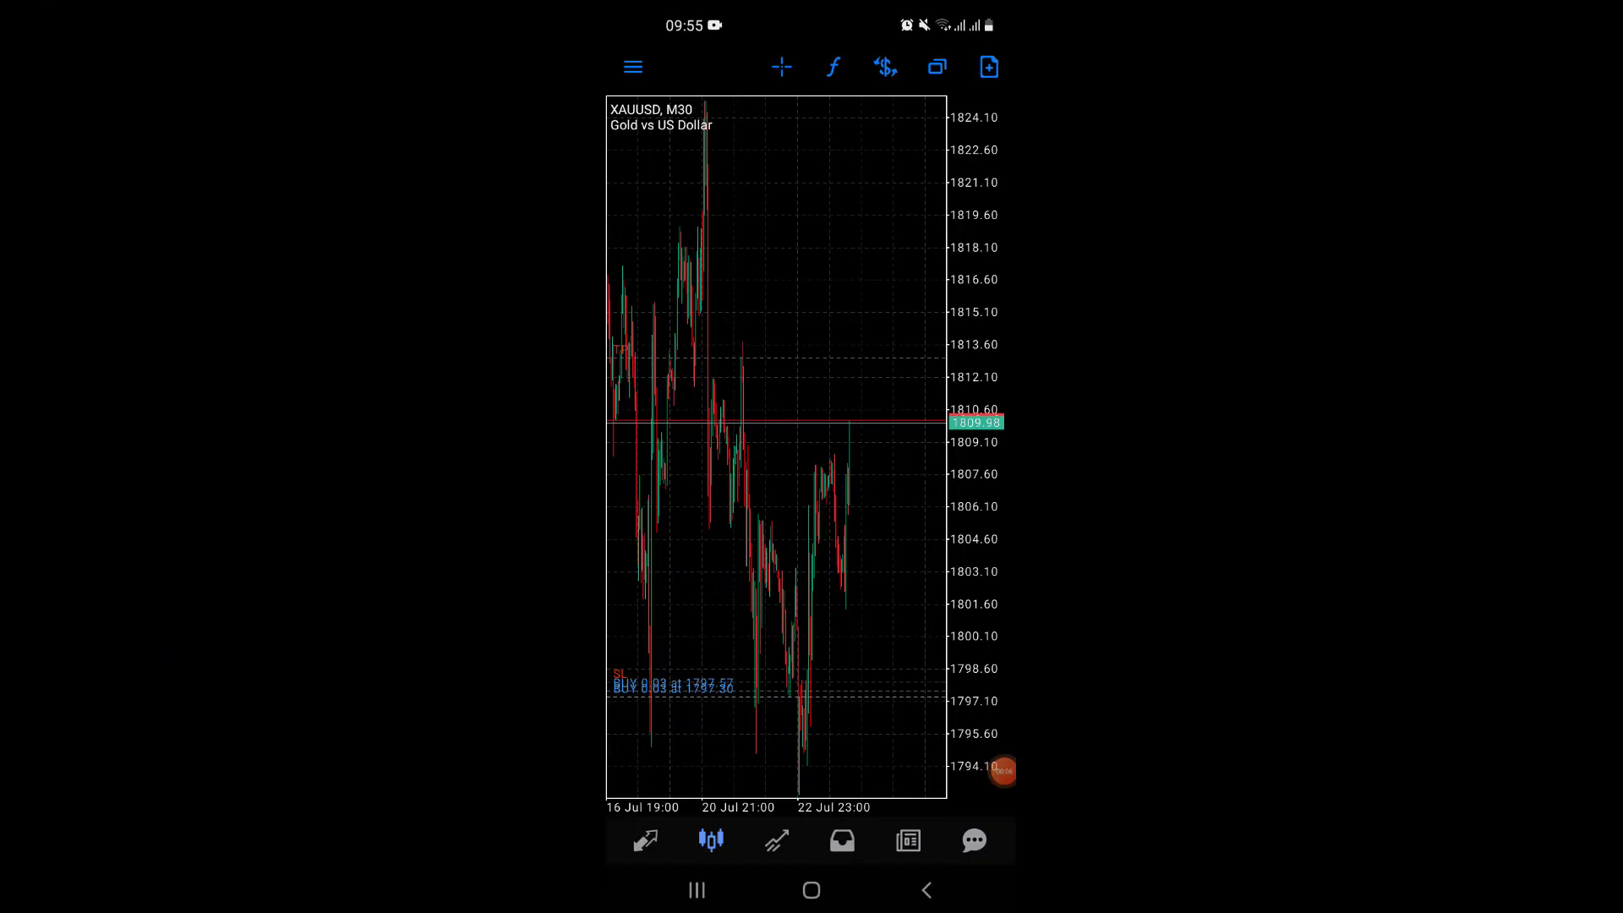
pyautogui.click(781, 66)
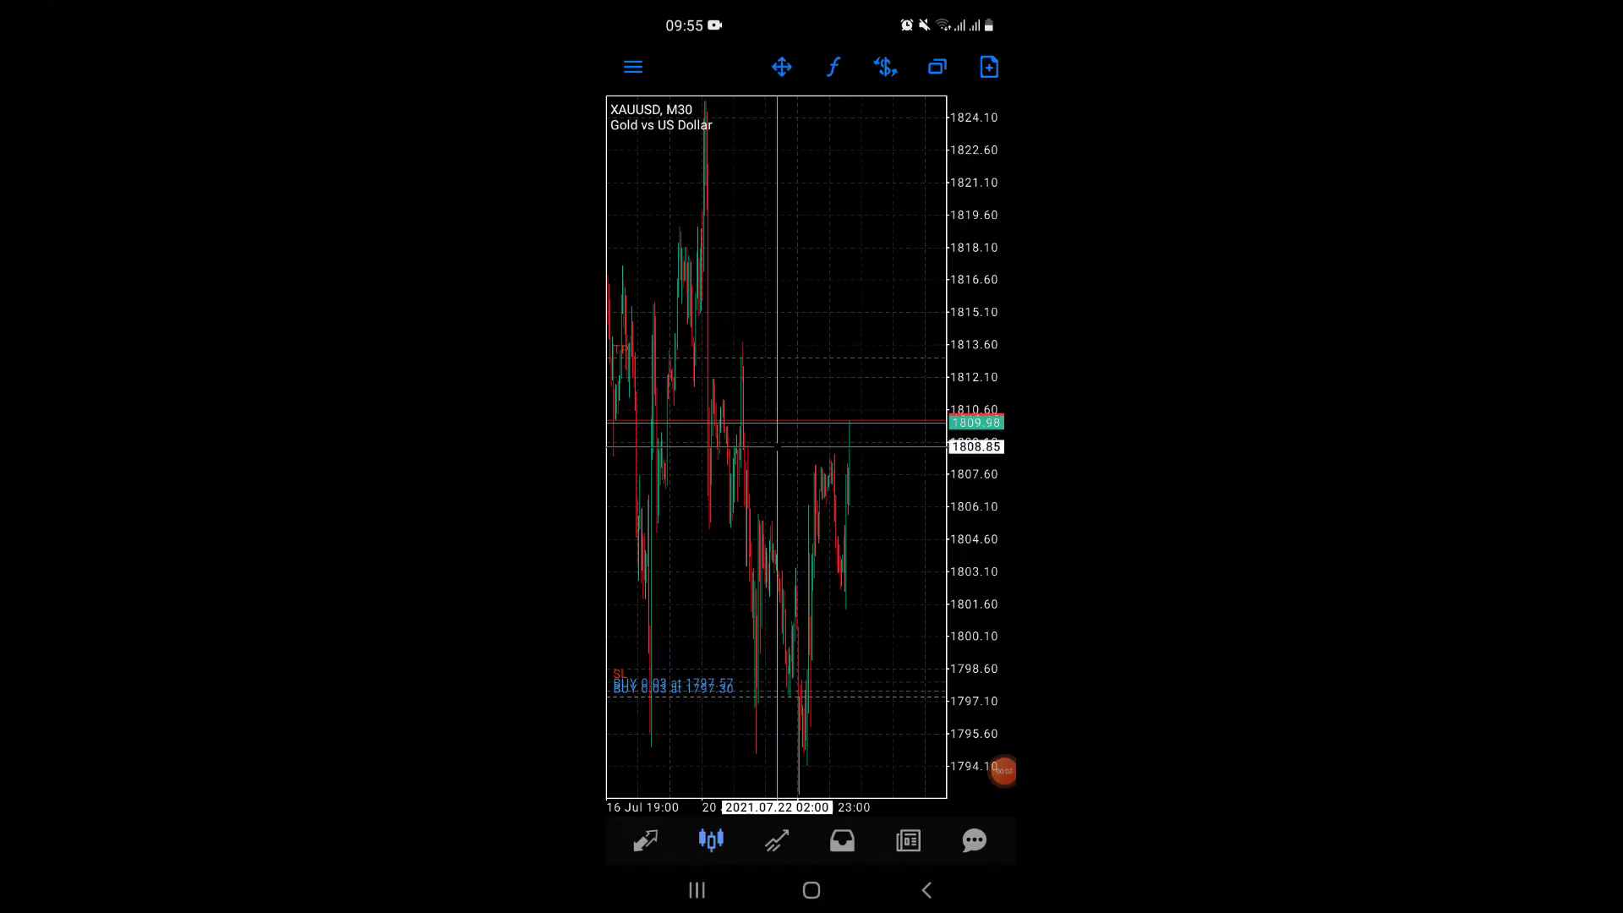
pyautogui.moveTo(776, 445); pyautogui.dragTo(738, 689)
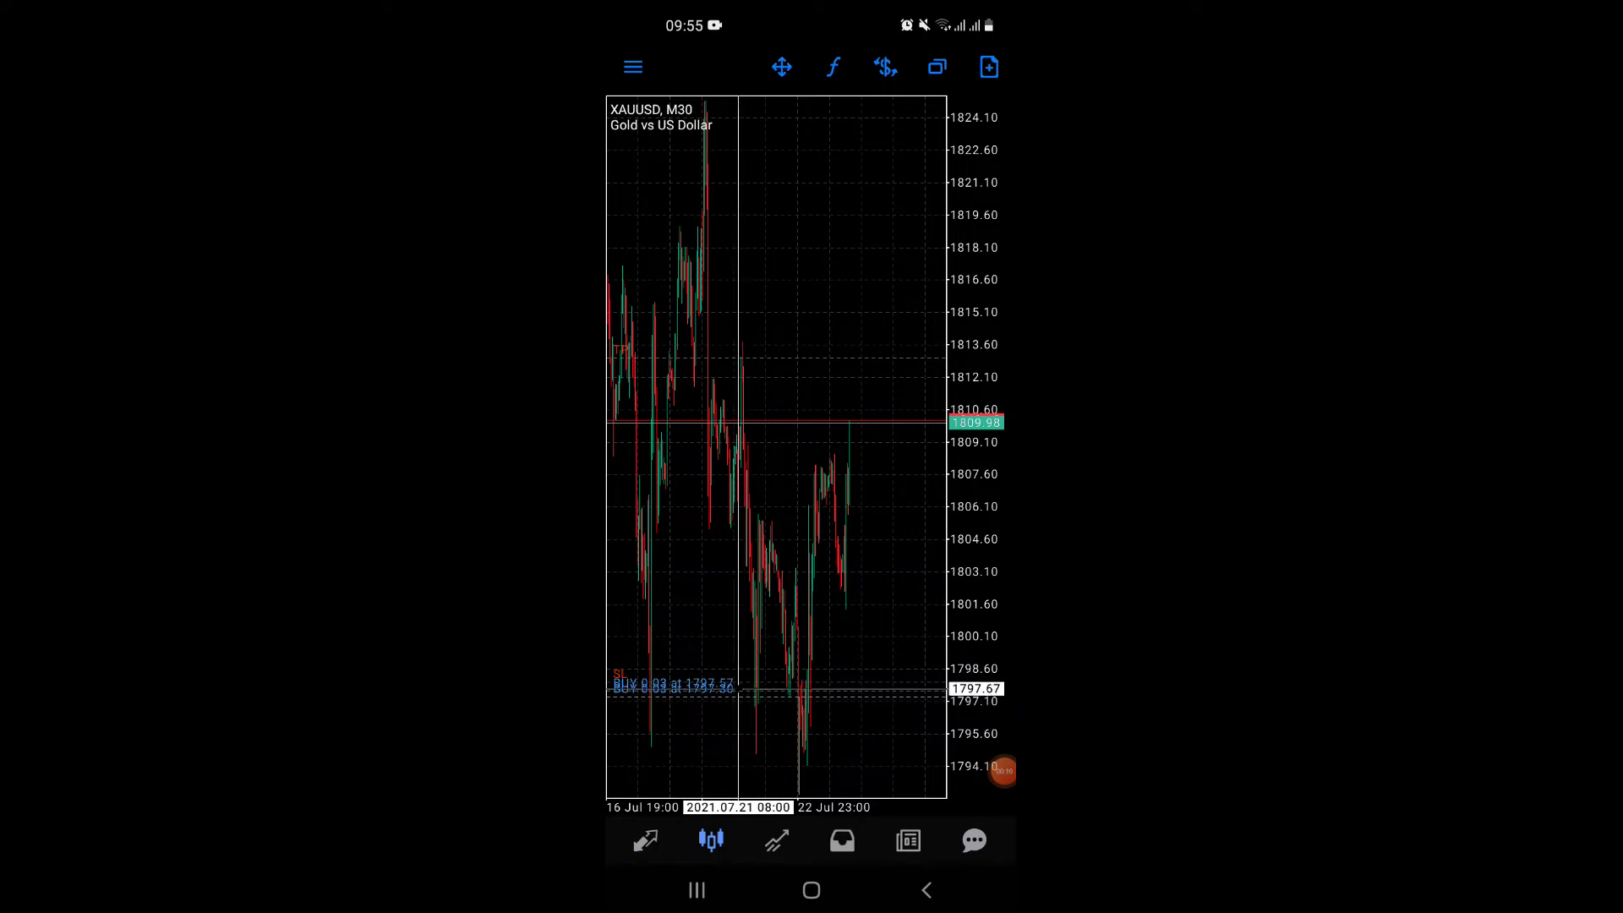
pyautogui.moveTo(738, 688)
pyautogui.mouseDown()
pyautogui.moveTo(743, 797)
pyautogui.moveTo(765, 573)
pyautogui.moveTo(791, 548)
pyautogui.moveTo(775, 770)
pyautogui.moveTo(714, 521)
pyautogui.moveTo(742, 586)
pyautogui.moveTo(710, 521)
pyautogui.moveTo(804, 561)
pyautogui.moveTo(875, 712)
pyautogui.moveTo(799, 662)
pyautogui.moveTo(804, 503)
pyautogui.moveTo(819, 460)
pyautogui.moveTo(833, 549)
pyautogui.moveTo(829, 459)
pyautogui.moveTo(839, 589)
pyautogui.moveTo(853, 418)
pyautogui.moveTo(772, 663)
pyautogui.moveTo(744, 688)
pyautogui.moveTo(721, 610)
pyautogui.mouseUp()
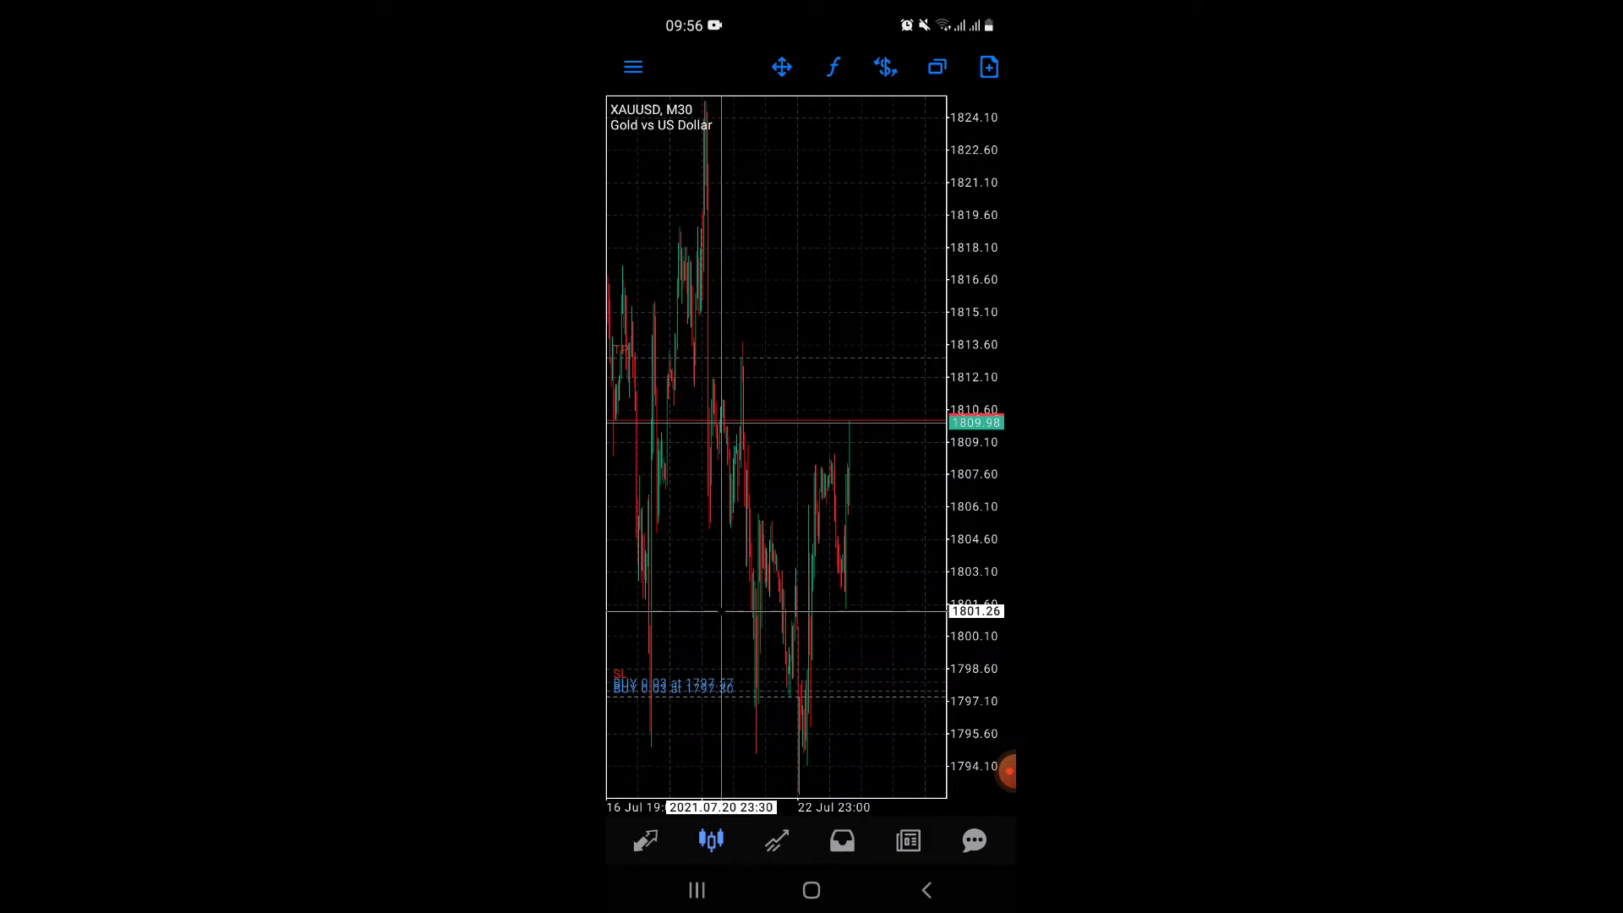
pyautogui.moveTo(721, 610); pyautogui.dragTo(718, 613)
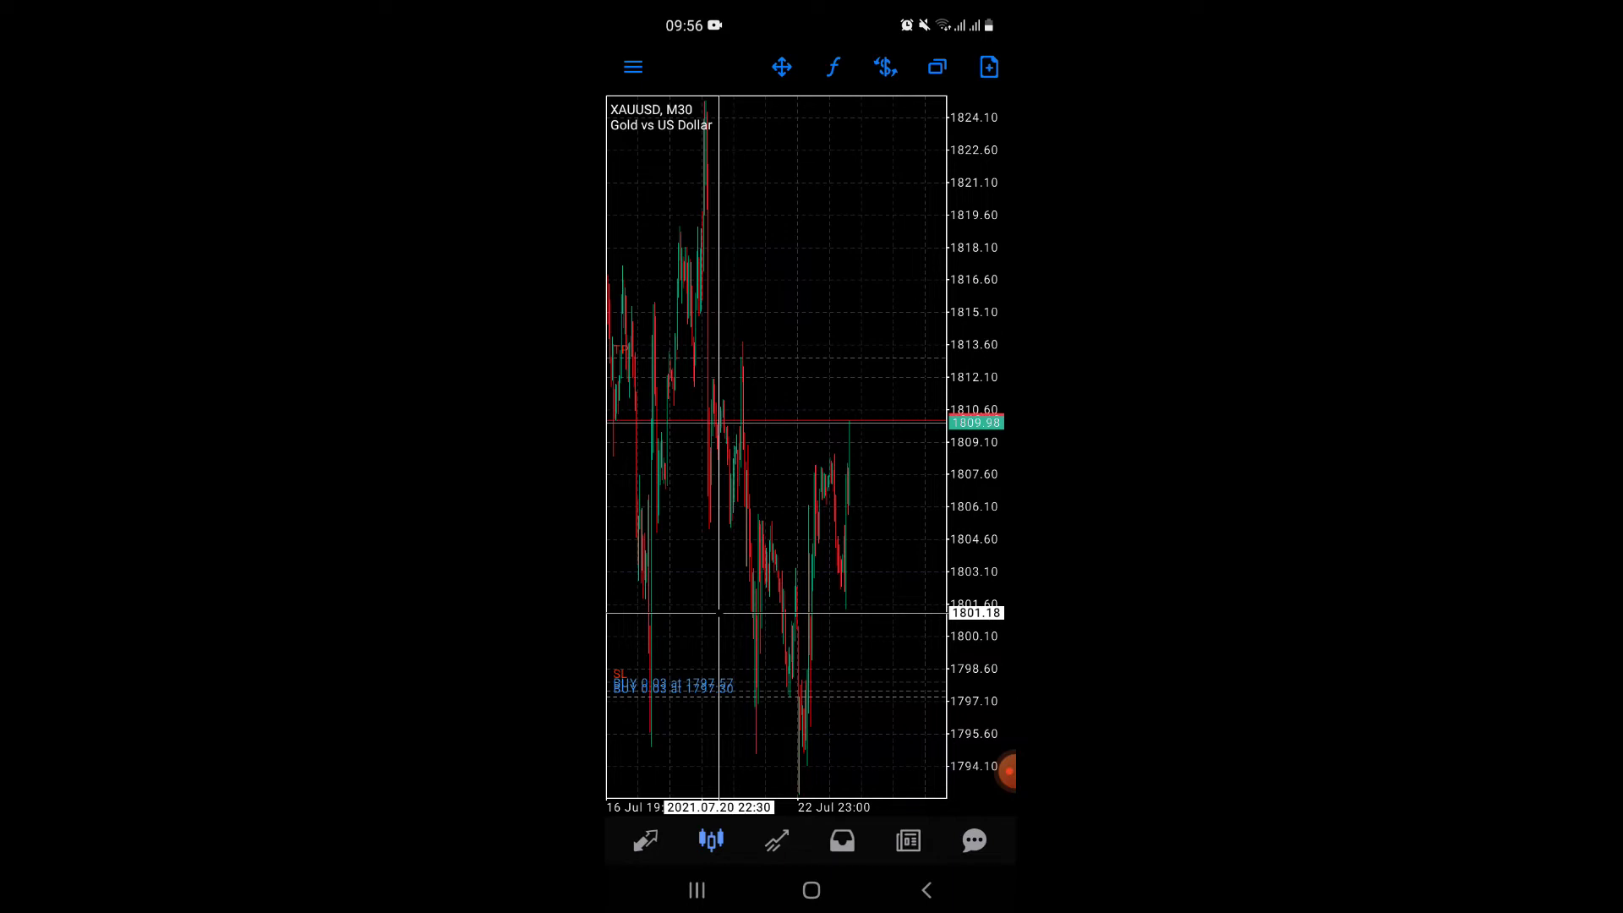
pyautogui.click(782, 67)
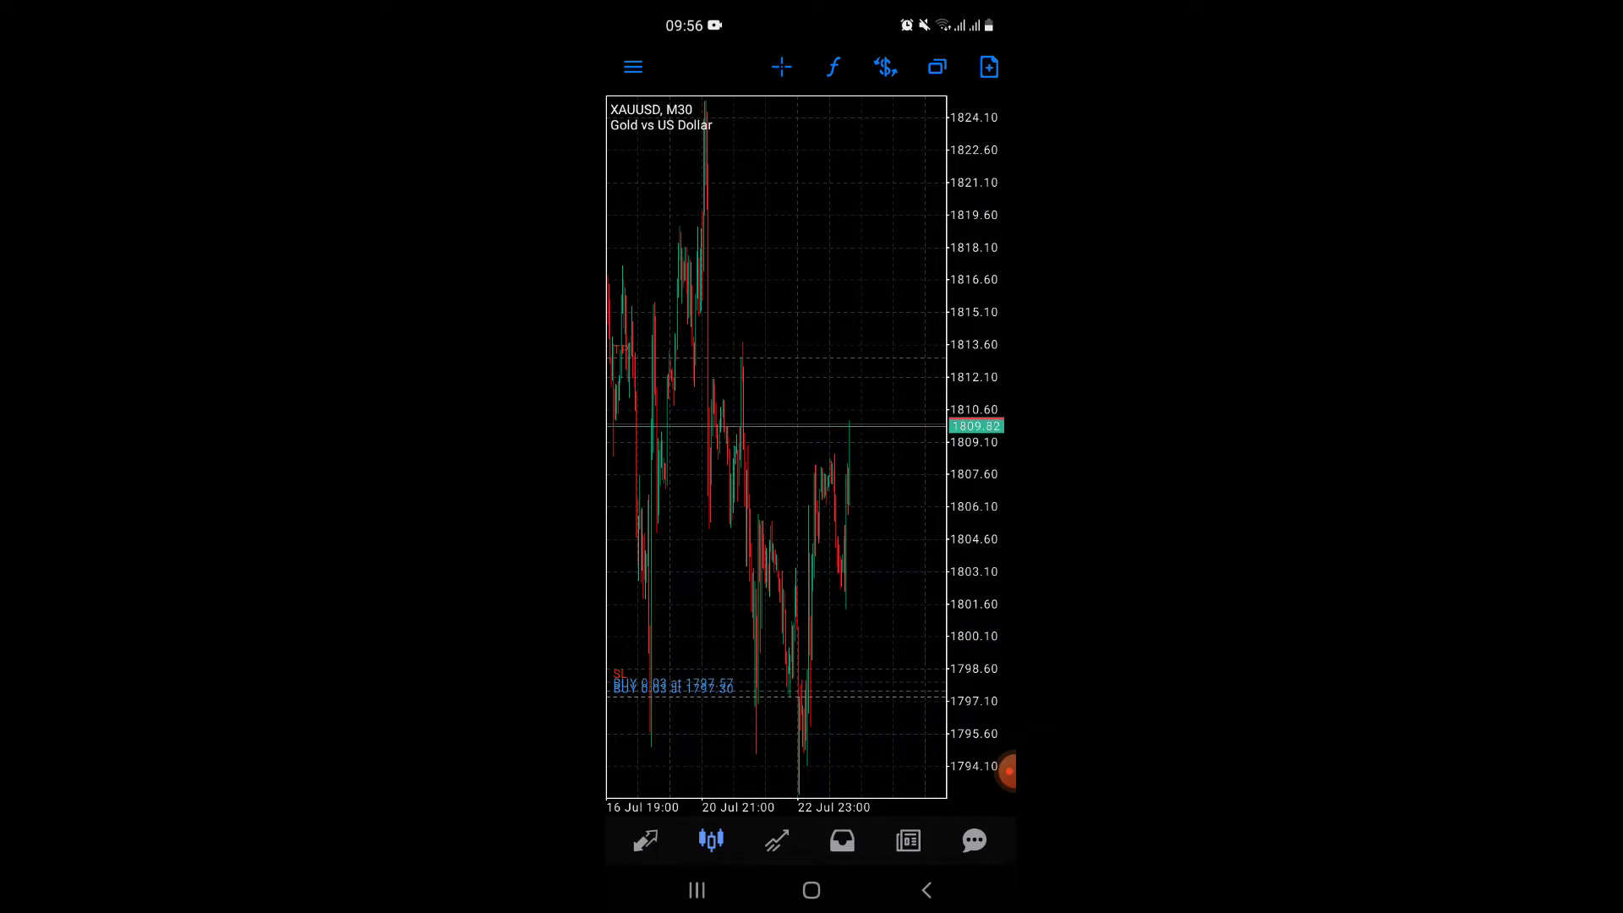
pyautogui.click(776, 840)
# Change the first XAUUSD buy's S/L from 1798.00 to 1801 and go back to the M30 chart.
pyautogui.click(689, 302)
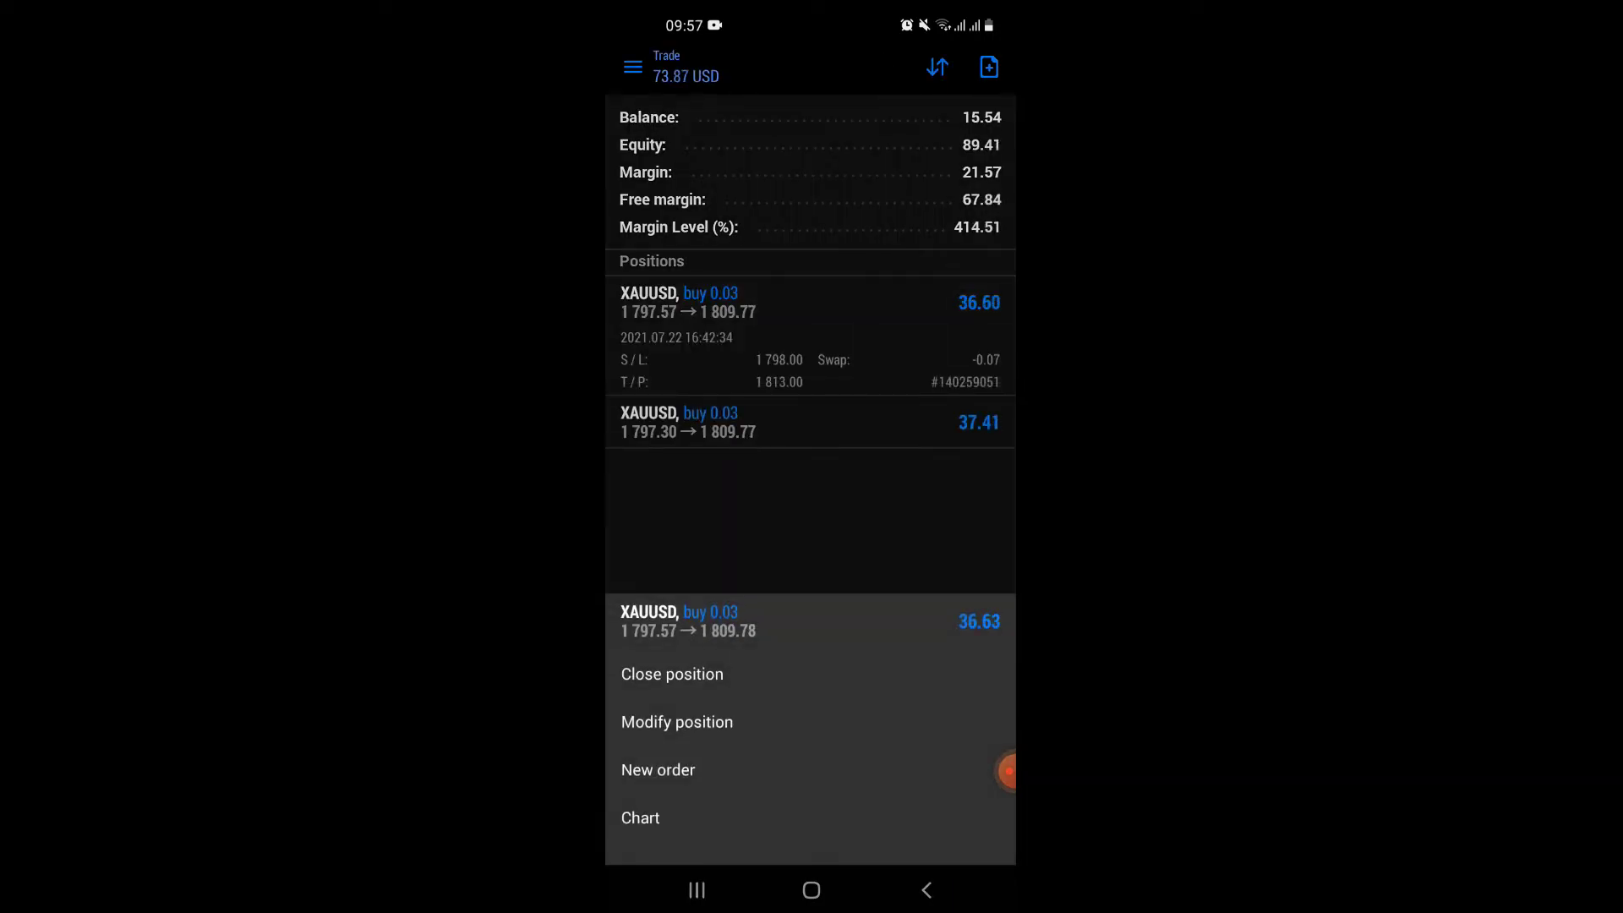
pyautogui.click(677, 722)
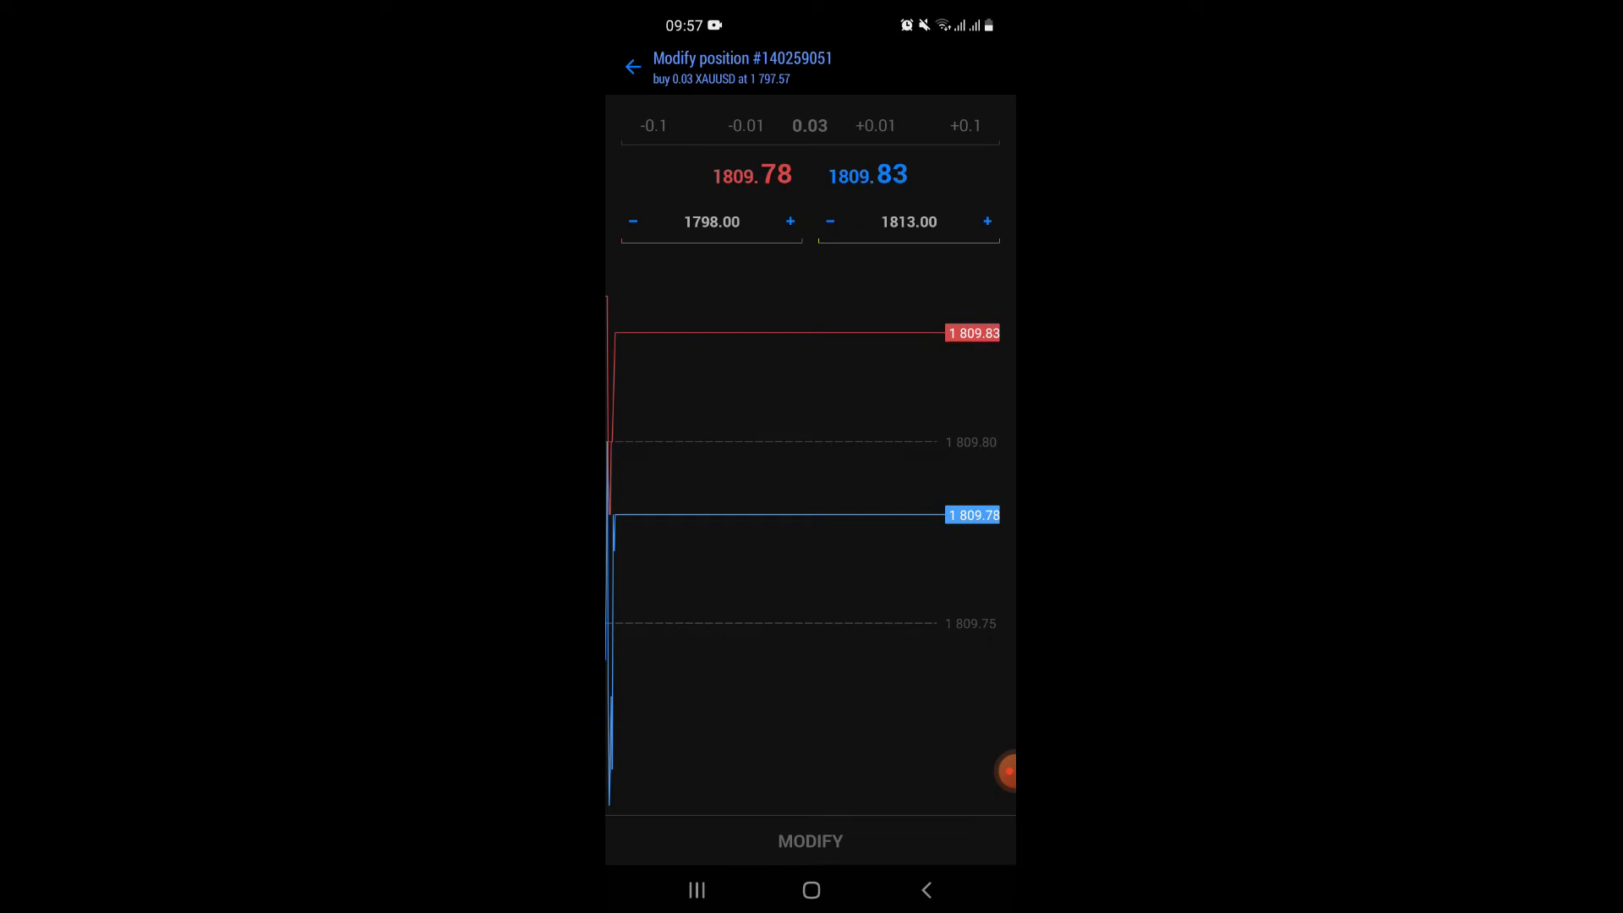
pyautogui.click(740, 221)
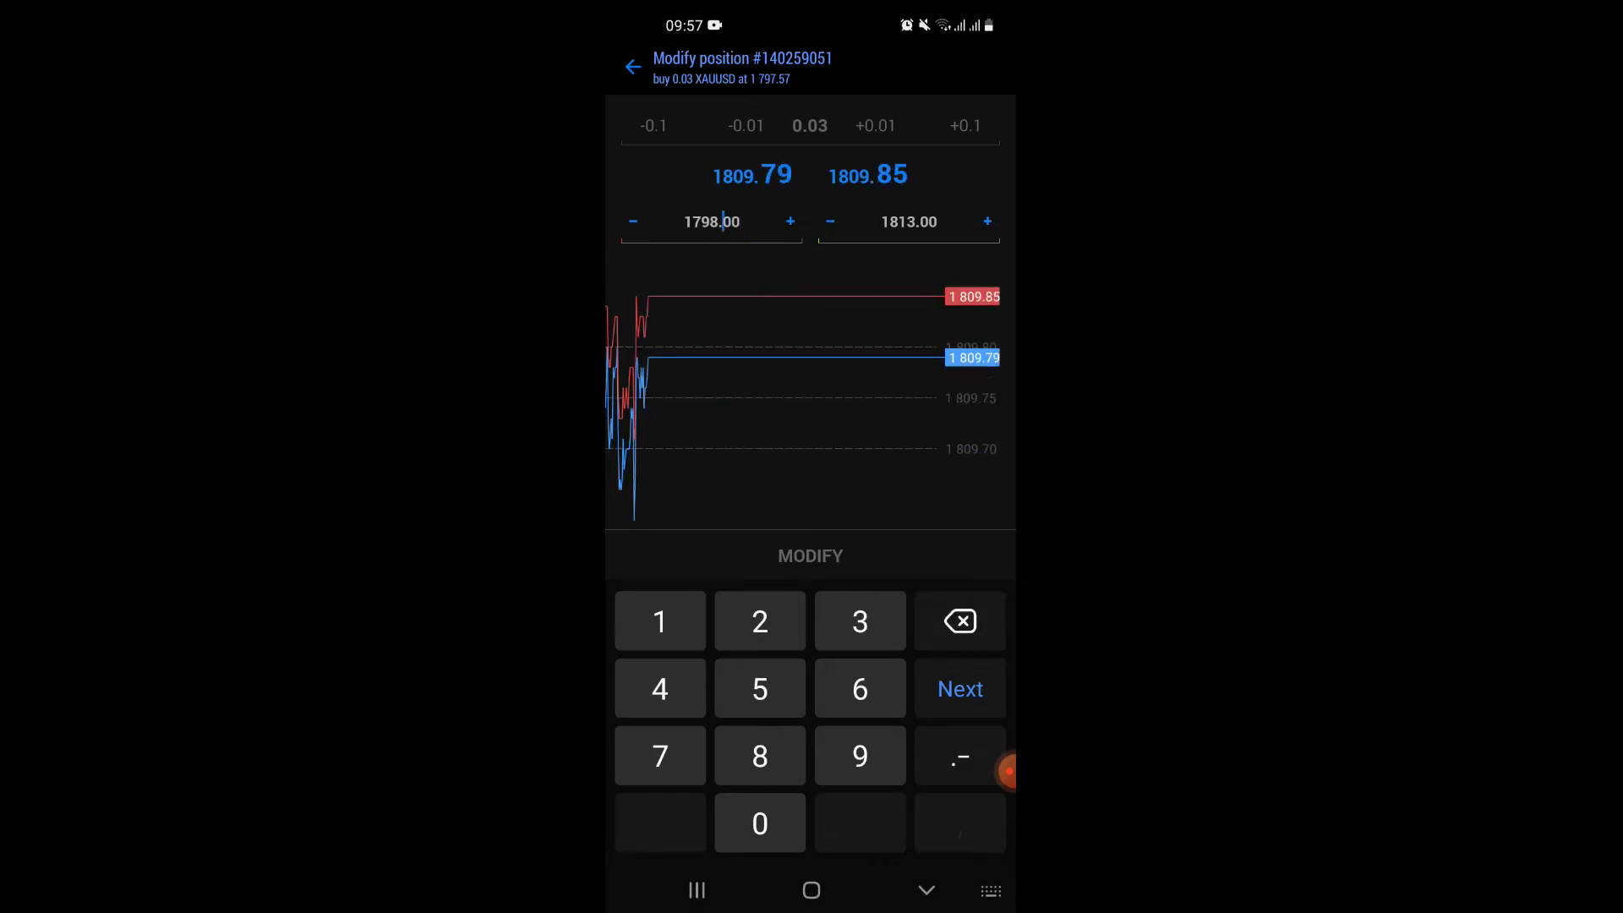
pyautogui.press('BackSpace')
pyautogui.press('BackSpace')
pyautogui.write('18')
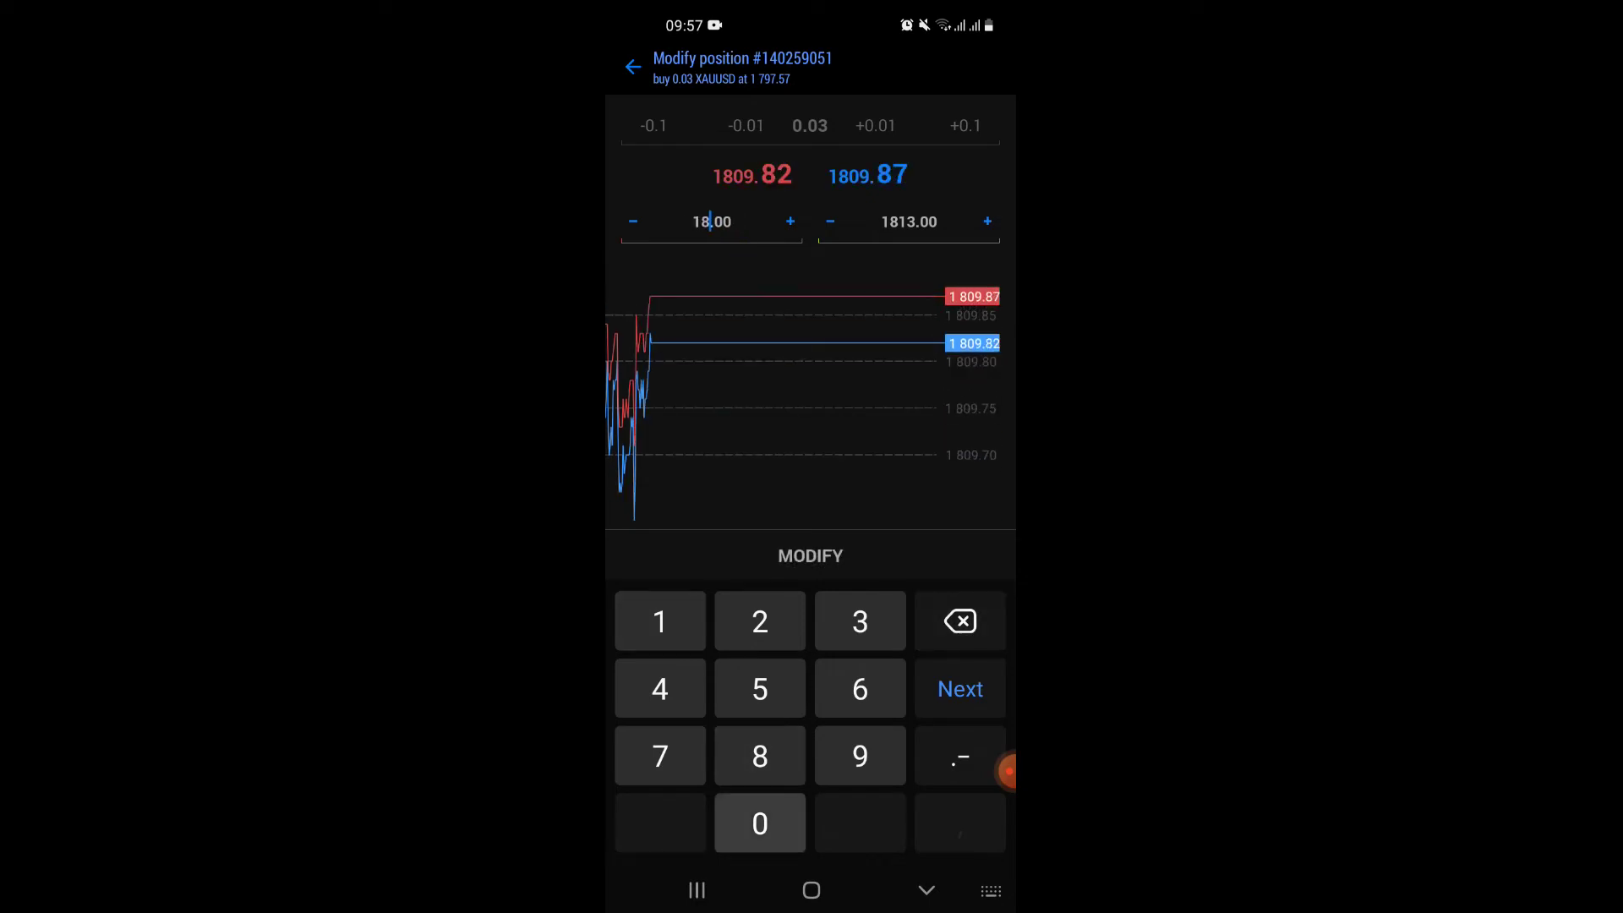
pyautogui.write('01')
pyautogui.click(809, 555)
pyautogui.click(810, 840)
pyautogui.click(711, 840)
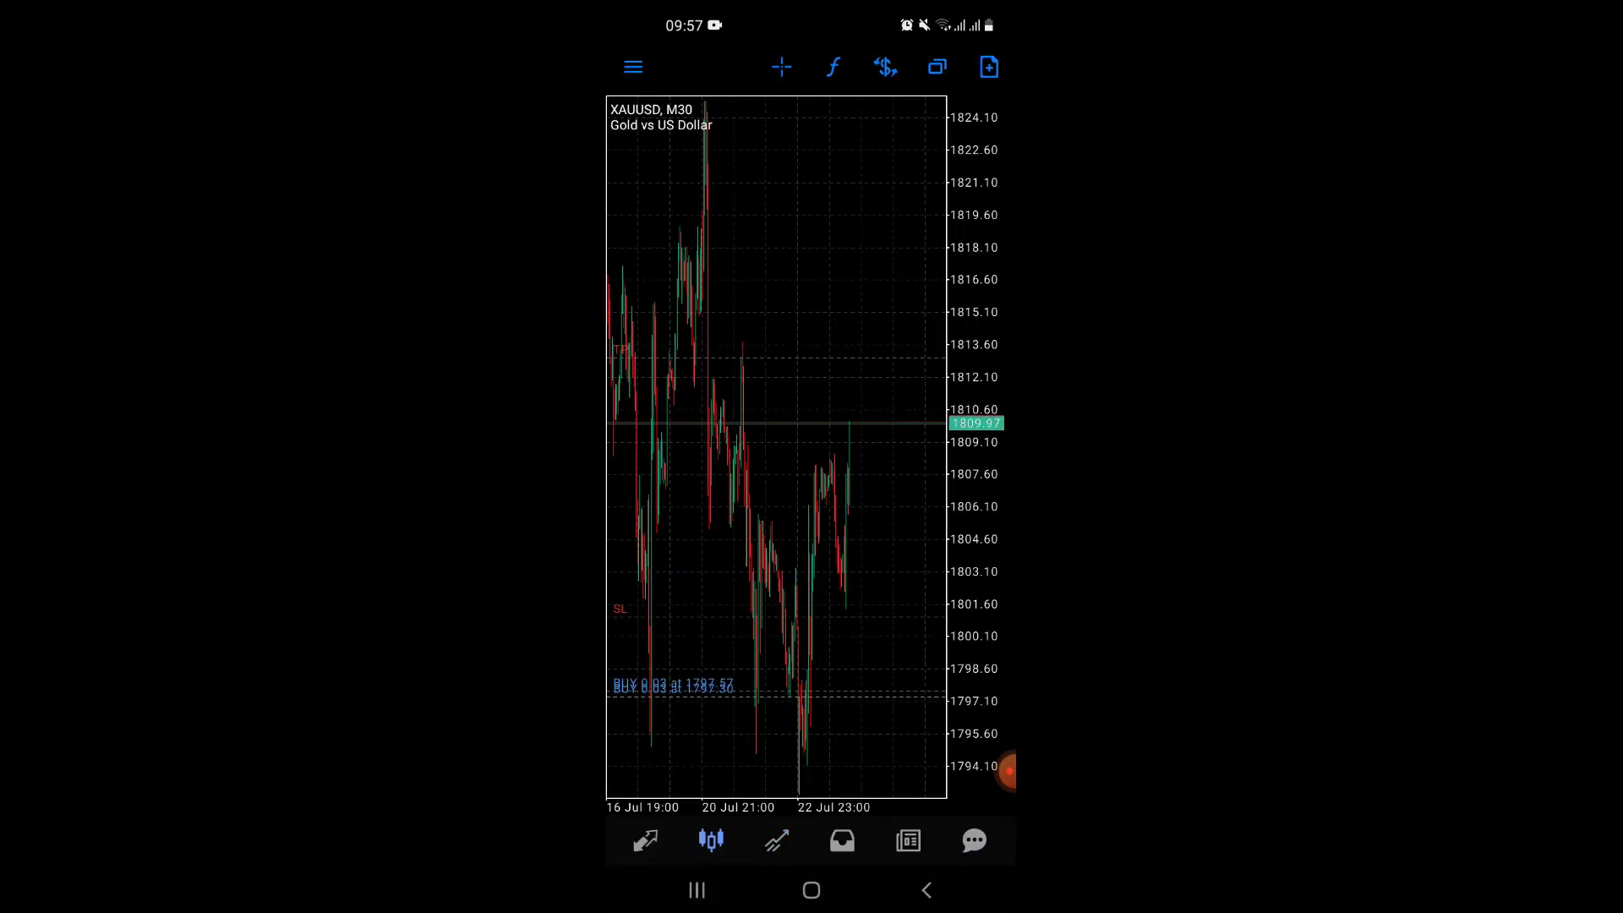
pyautogui.click(782, 67)
pyautogui.moveTo(744, 440); pyautogui.dragTo(761, 617)
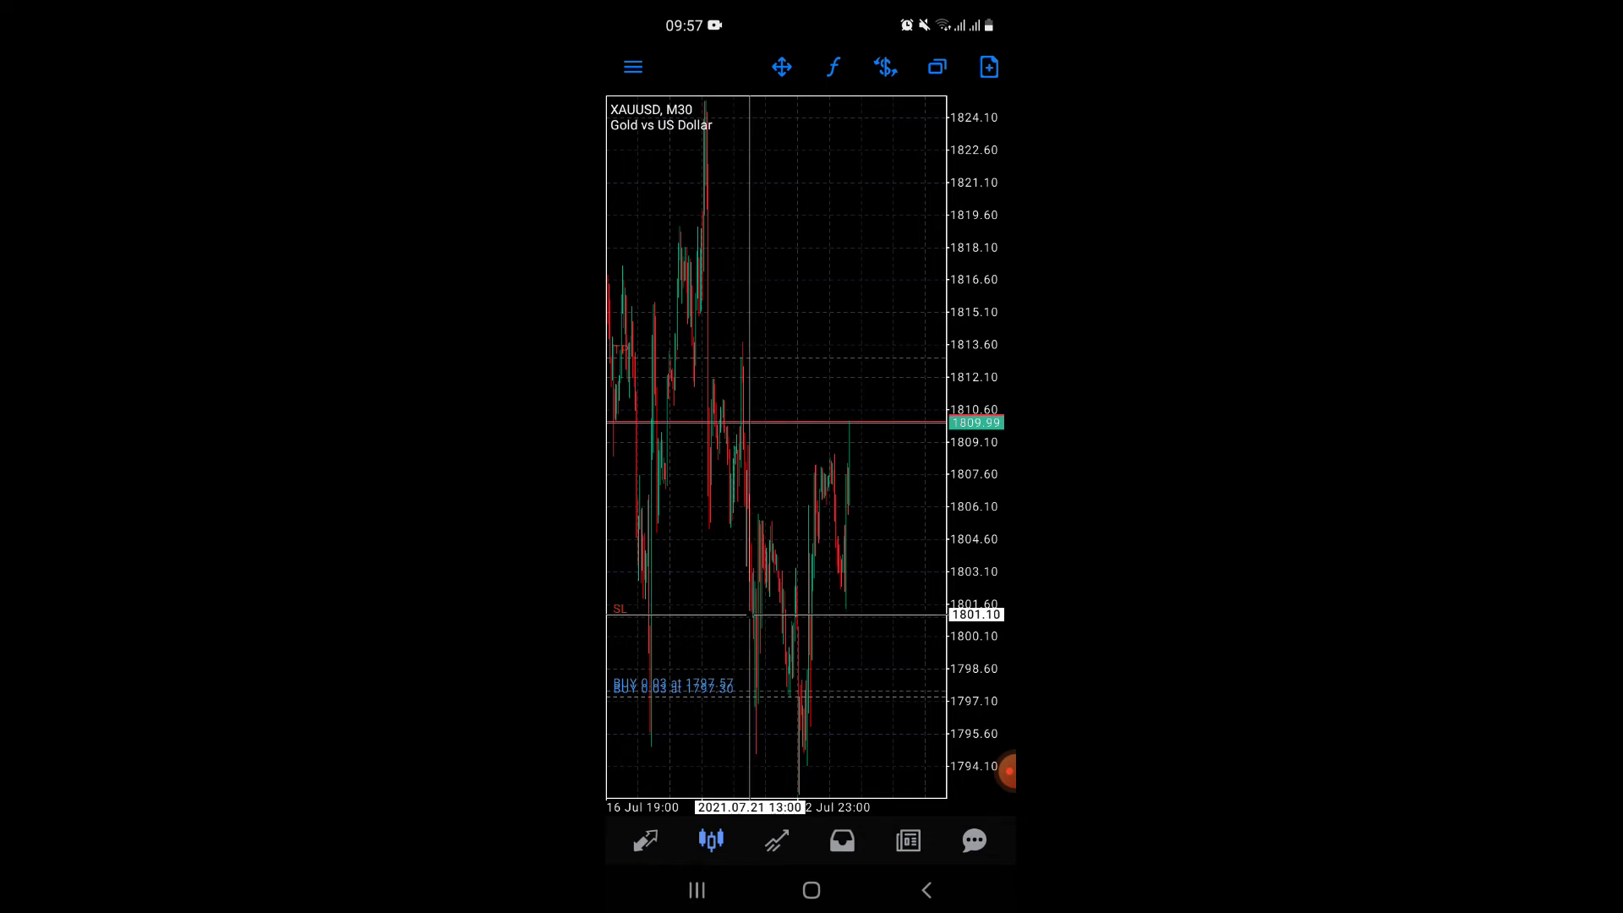
pyautogui.moveTo(761, 617); pyautogui.dragTo(753, 616)
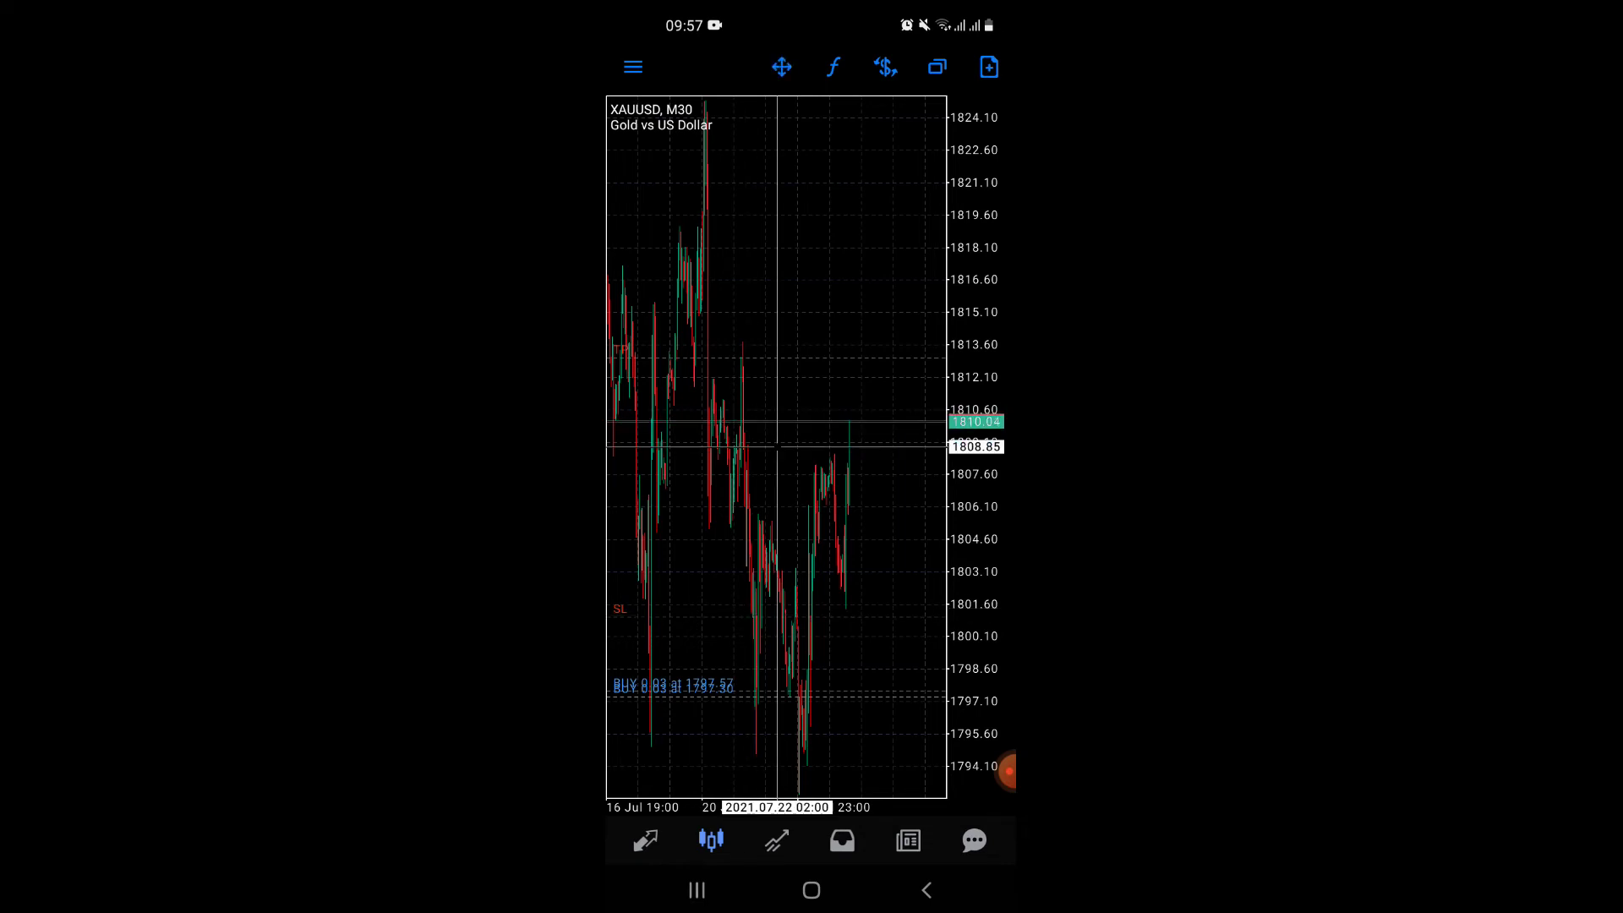
pyautogui.moveTo(778, 428)
pyautogui.mouseDown()
pyautogui.moveTo(778, 392)
pyautogui.moveTo(731, 354)
pyautogui.moveTo(734, 619)
pyautogui.moveTo(765, 535)
pyautogui.moveTo(813, 521)
pyautogui.moveTo(843, 423)
pyautogui.moveTo(862, 514)
pyautogui.moveTo(884, 319)
pyautogui.moveTo(845, 485)
pyautogui.moveTo(803, 543)
pyautogui.moveTo(767, 517)
pyautogui.mouseUp()
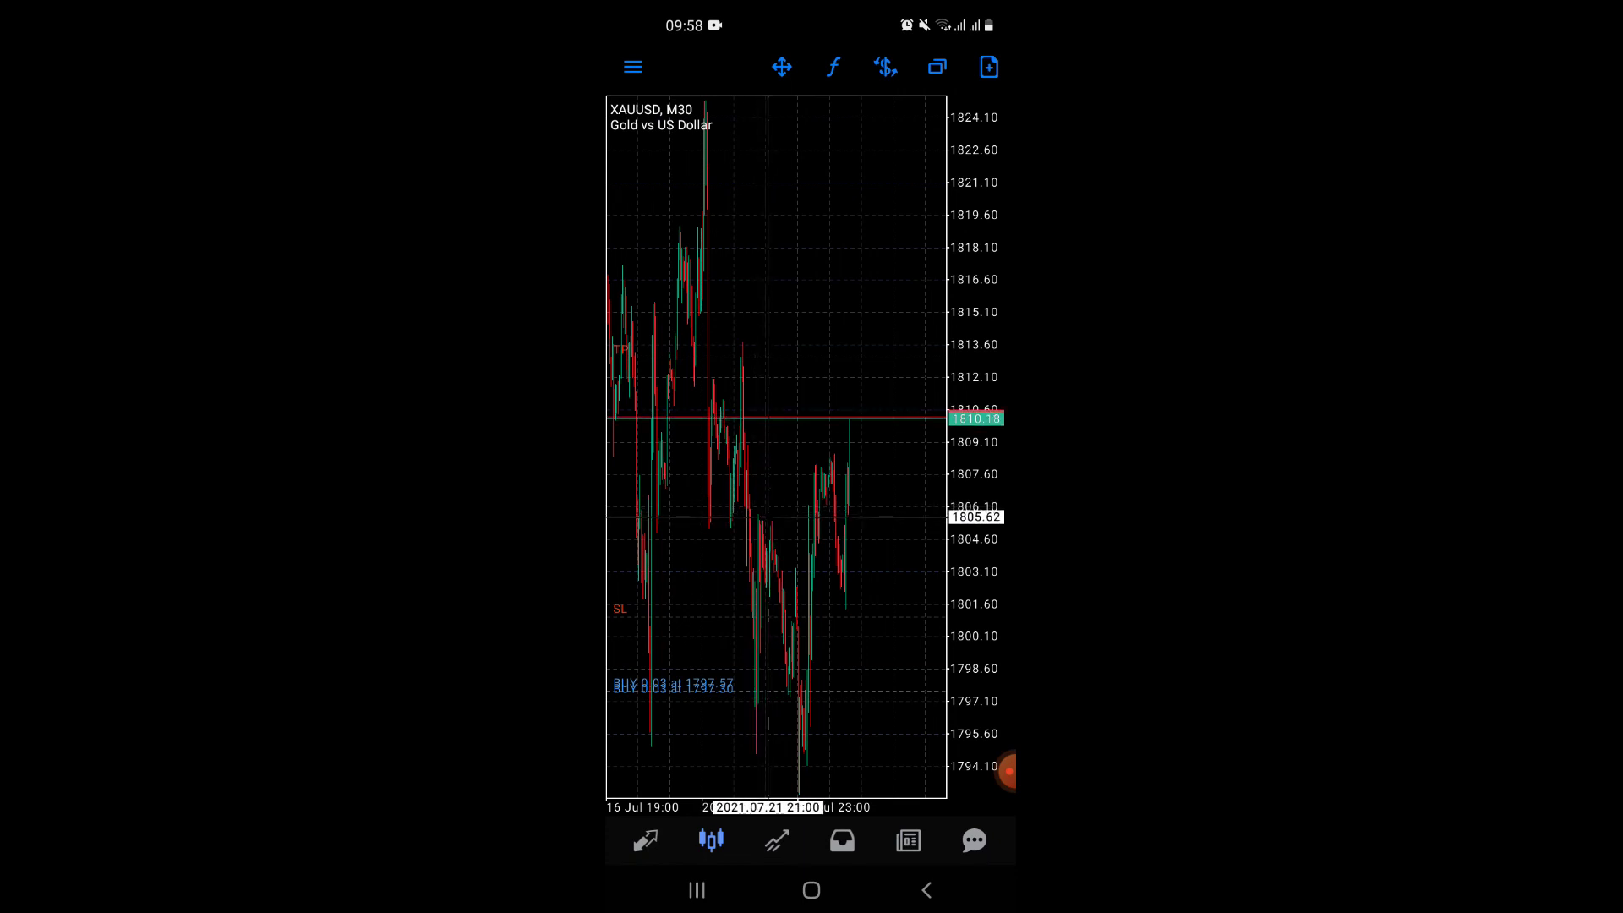